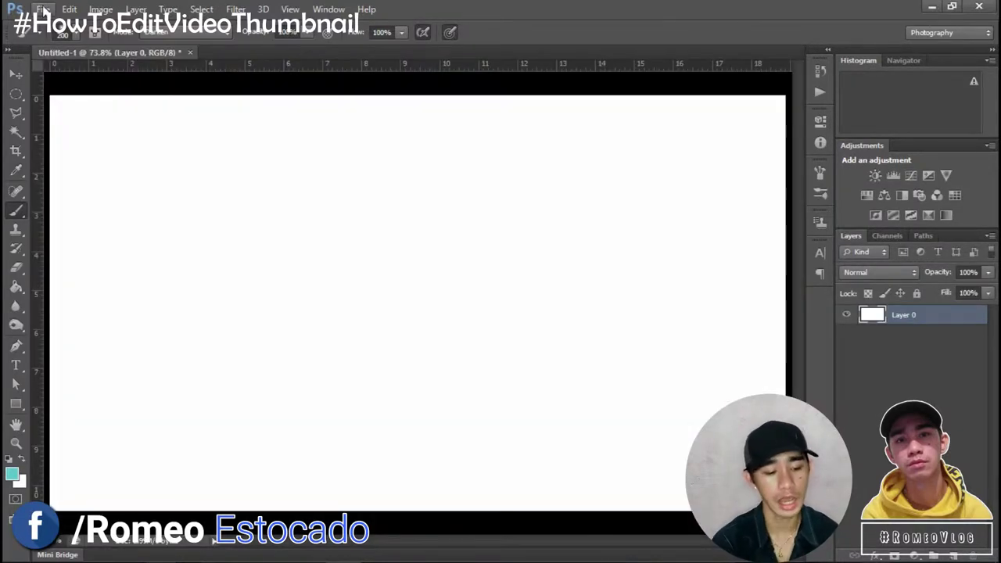
Check the document's image size for 1360 by 768 pixels and accept the dimensions as set.
left_click(43, 10)
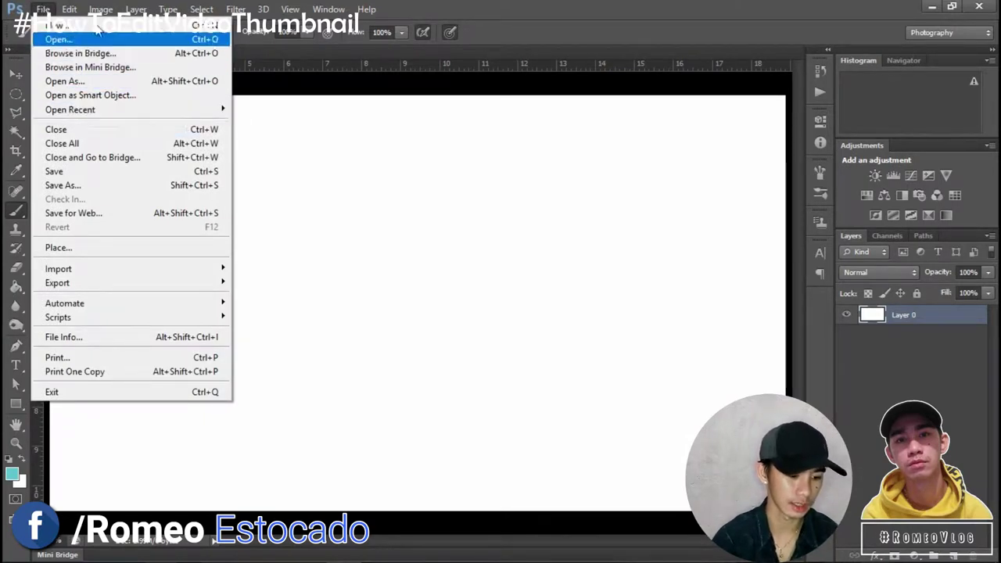
mouse_move(101, 11)
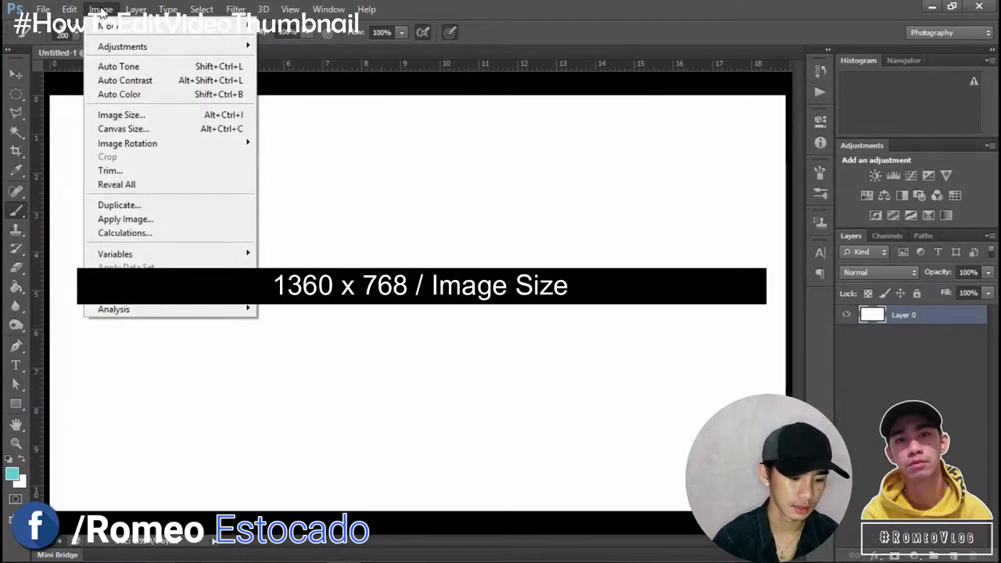
left_click(134, 115)
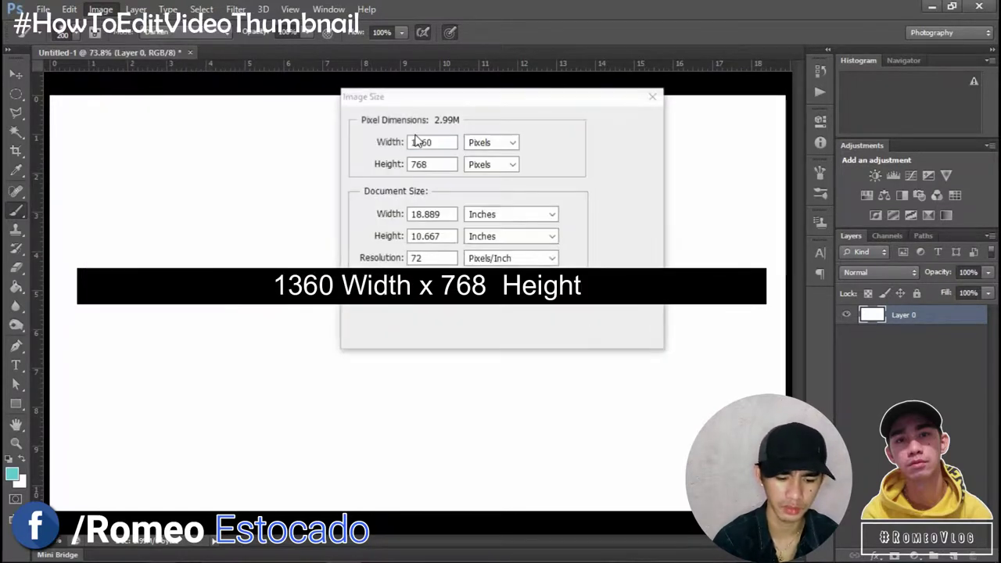
left_click_drag(462, 101, 478, 65)
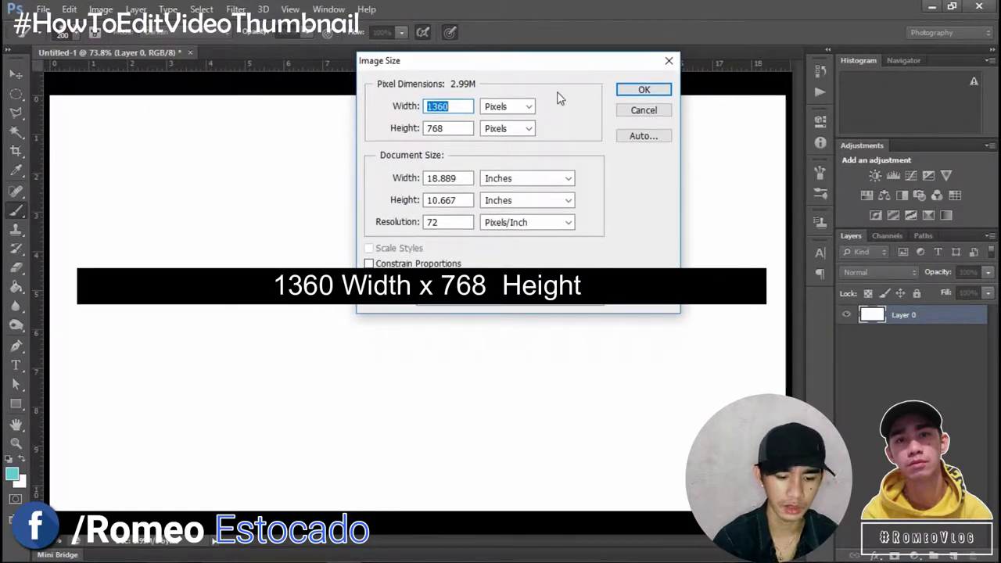
left_click(529, 106)
left_click(530, 108)
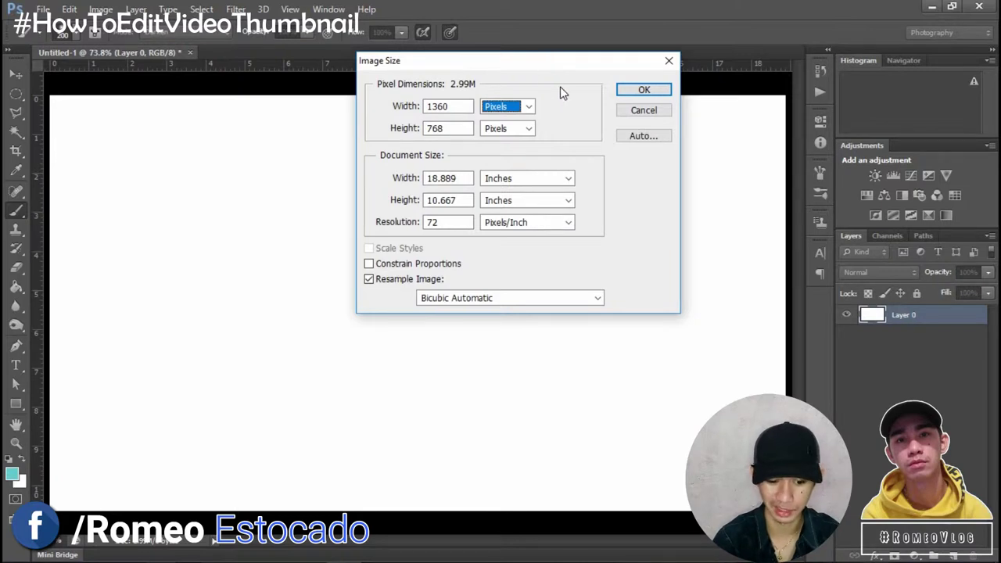
key("shift+Tab")
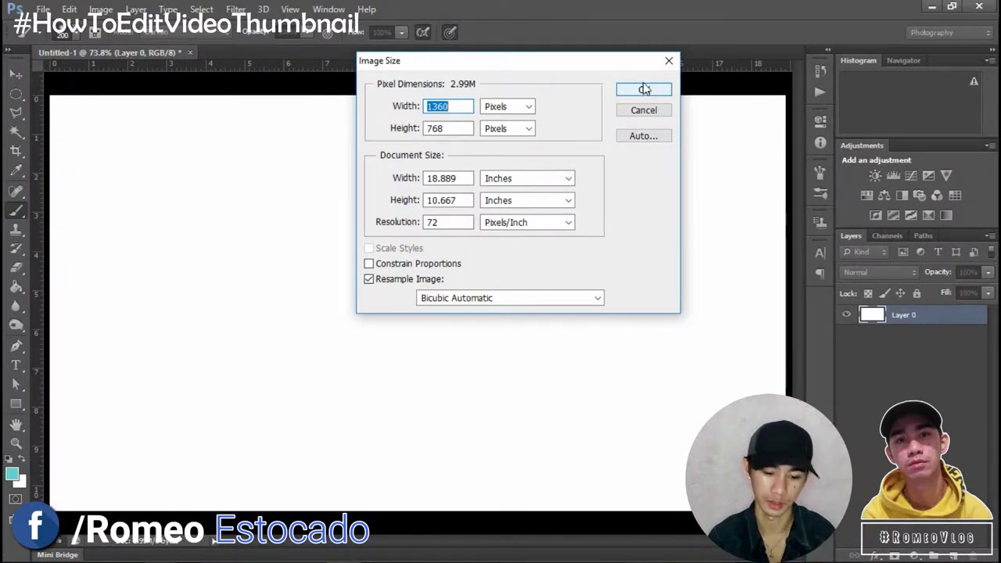
left_click(644, 89)
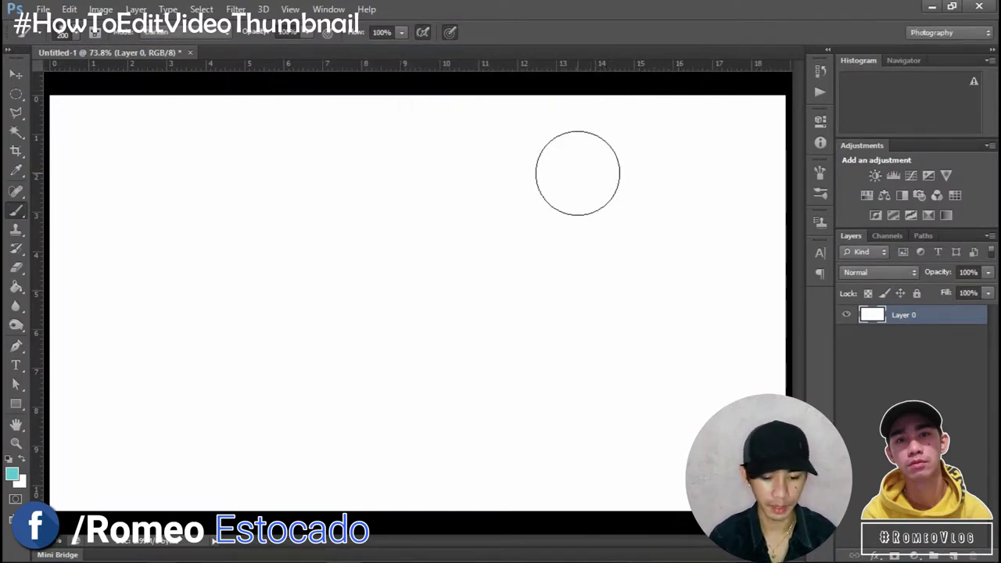
Place the blue-background portrait IMG_20181203_202018_773 copy from the Desktop into the document.
key("v")
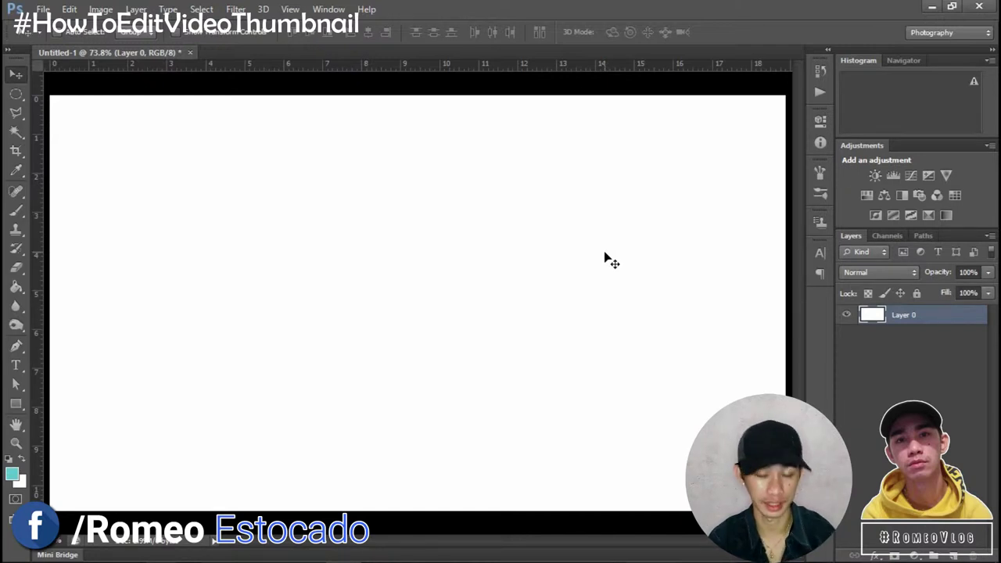
left_click(44, 10)
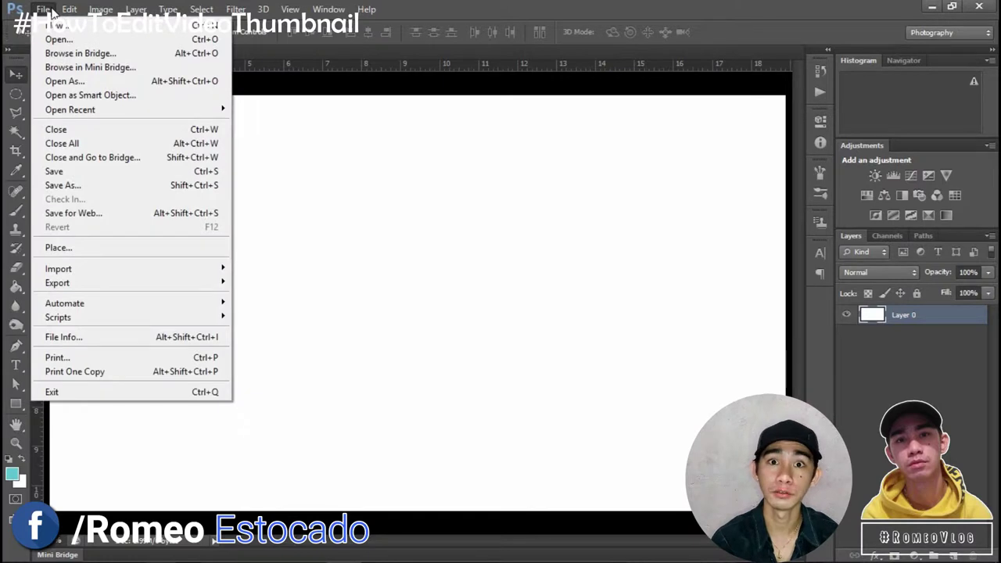
left_click(79, 249)
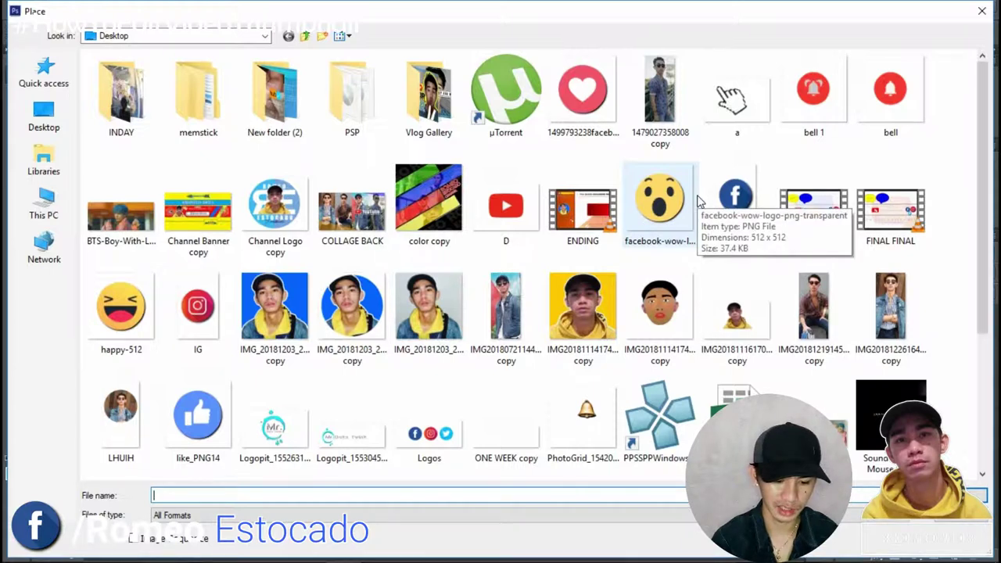
left_click(273, 308)
double_click(273, 308)
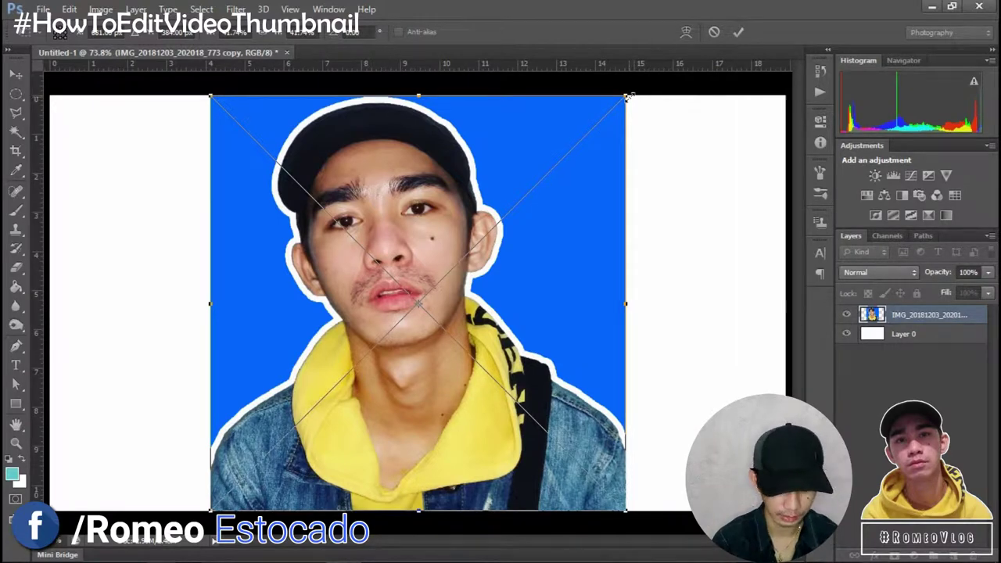
Enlarge the placed portrait to the full canvas width, shift it up to frame the mouth, neck and hoodie, and commit the placement.
left_click_drag(627, 96, 671, 110)
left_click_drag(670, 167, 508, 341)
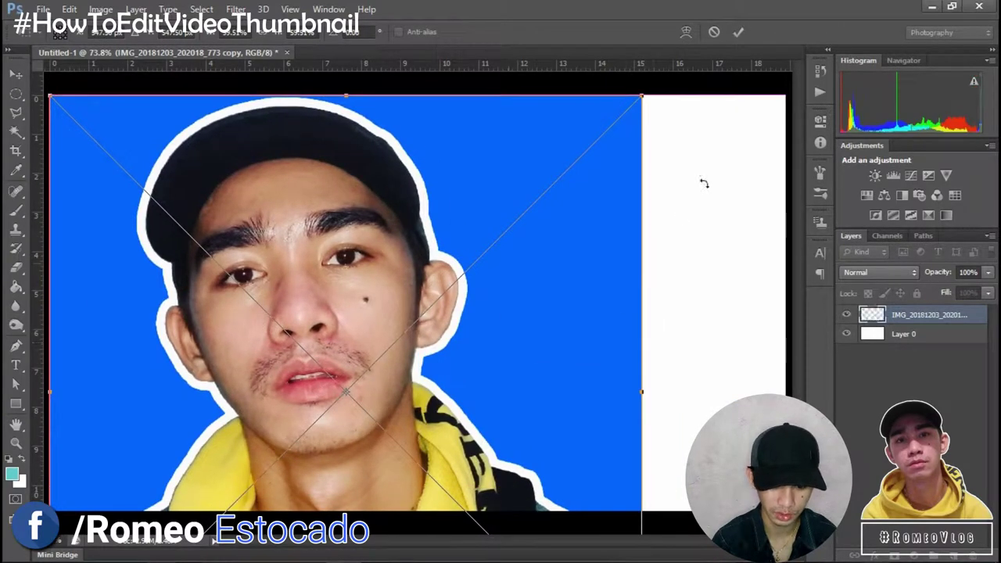
left_click_drag(642, 97, 836, 4)
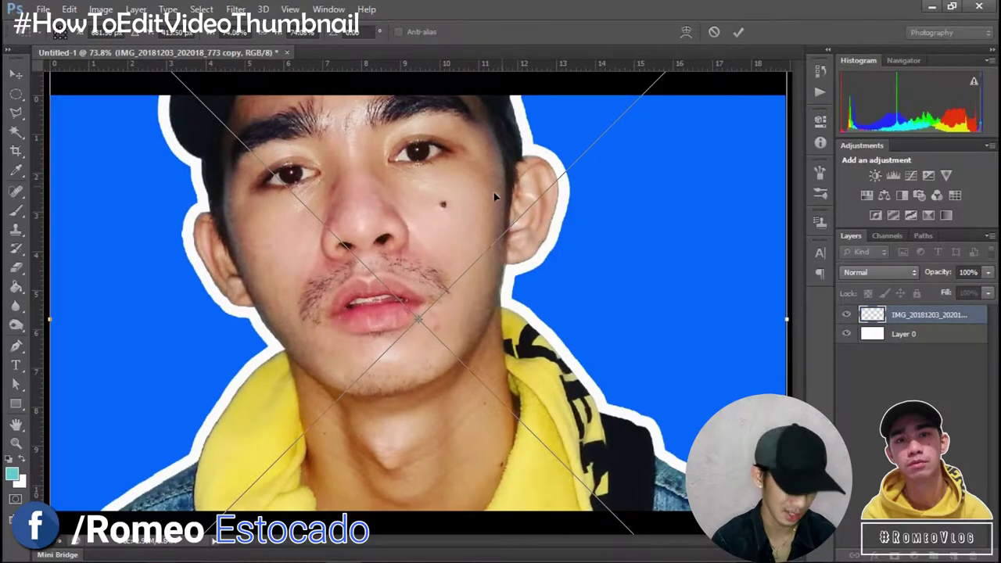
left_click_drag(426, 204, 425, 96)
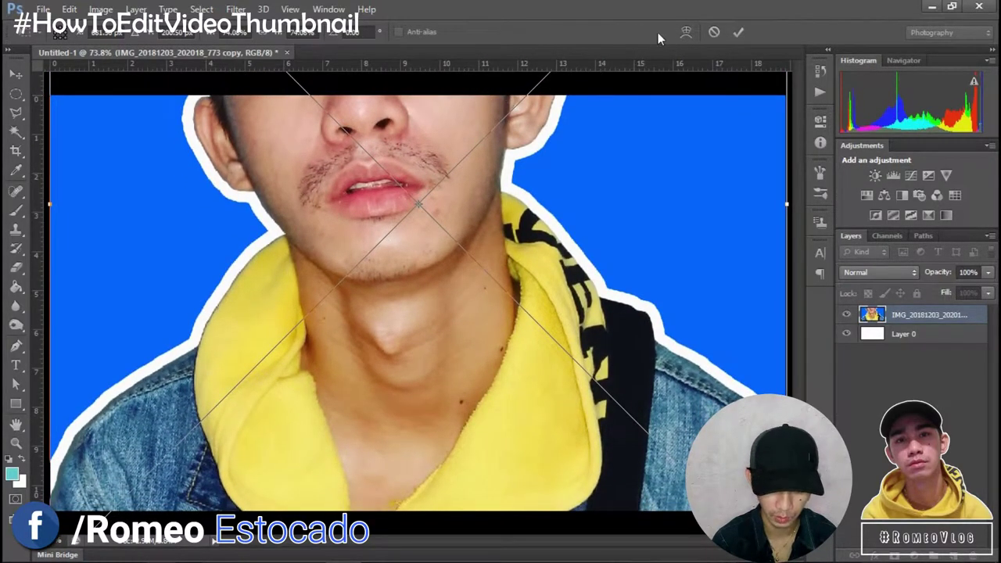
left_click(738, 32)
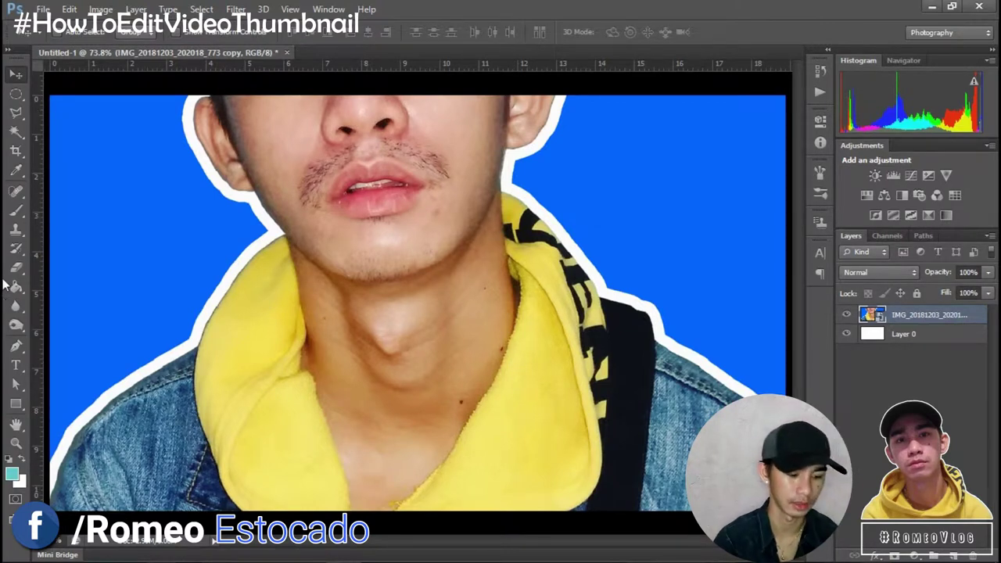
Activate the Horizontal Type tool for adding text over the portrait.
left_click(16, 365)
left_click(472, 248)
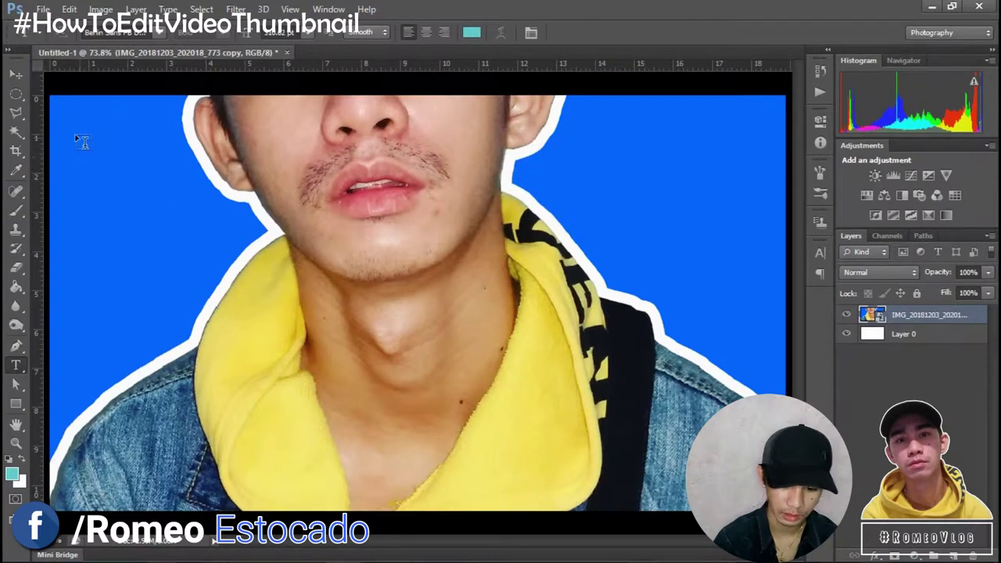
left_click(953, 555)
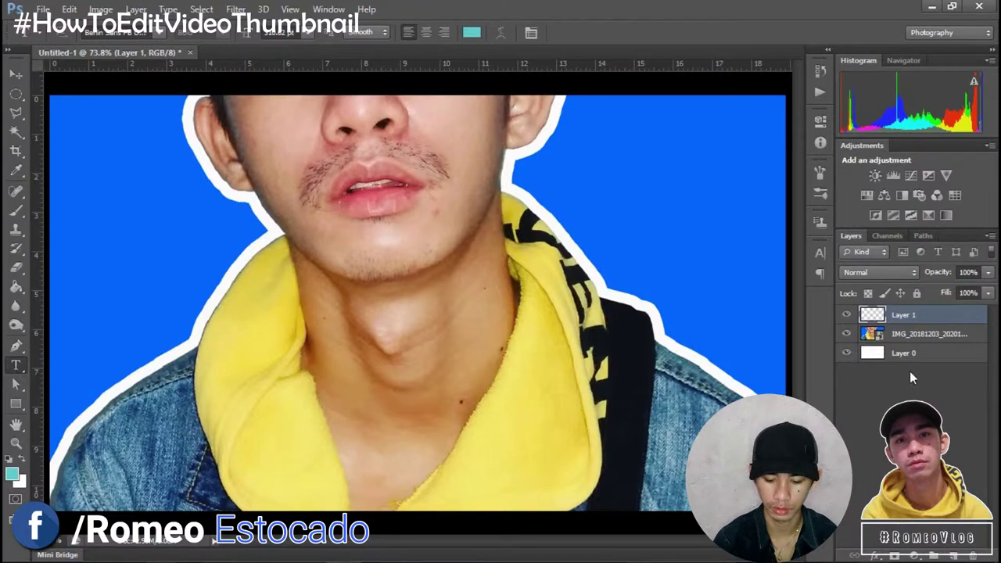
left_click(974, 555)
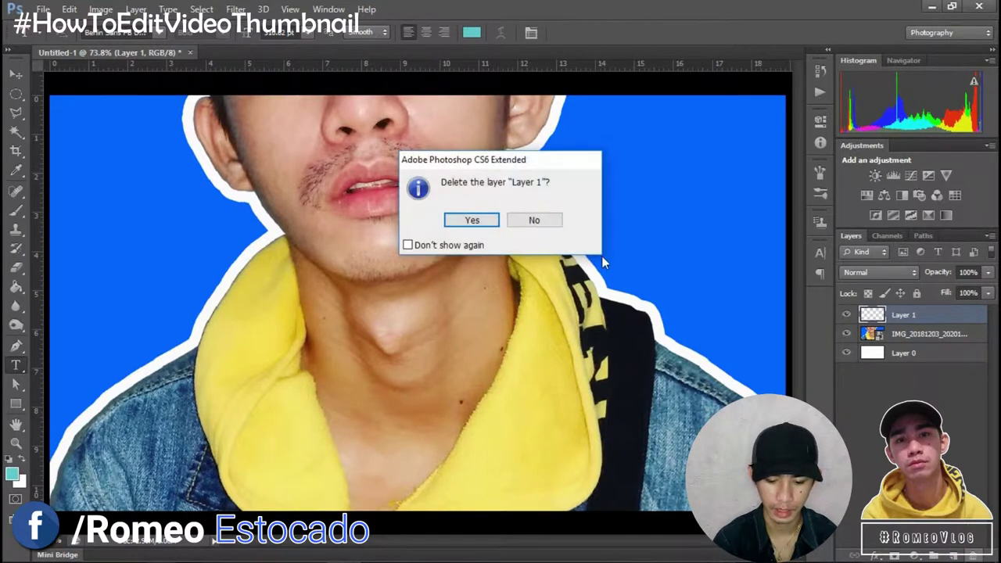
left_click(474, 221)
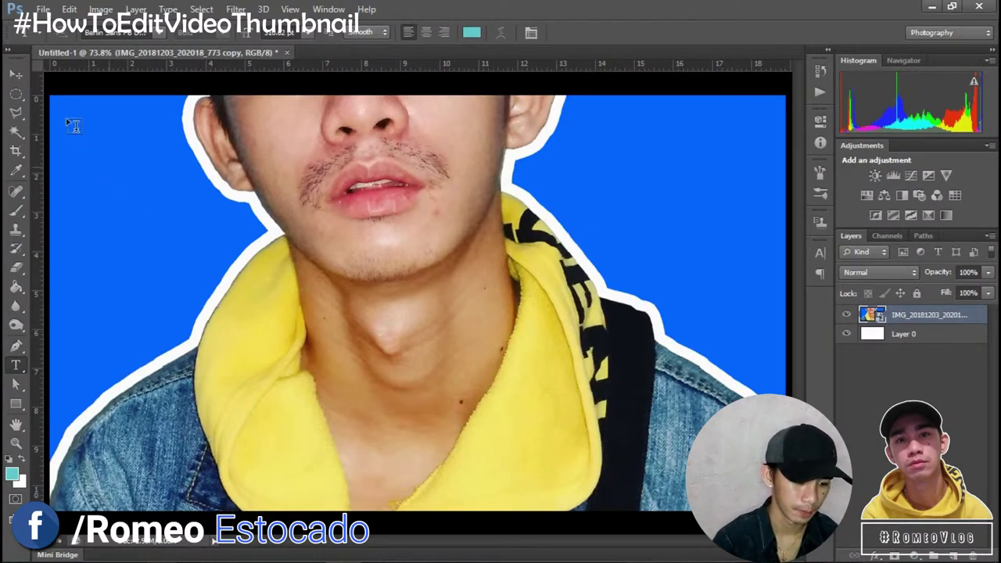
Add a text box reading "vlog1" near the canvas's upper-left corner with the font size set to 60 pt.
left_click_drag(69, 121, 430, 216)
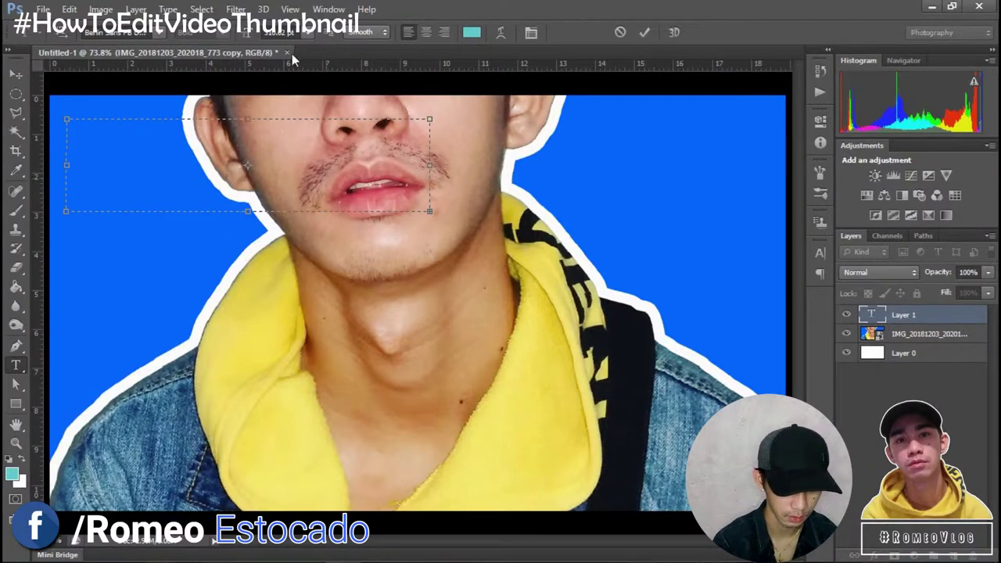
left_click(309, 33)
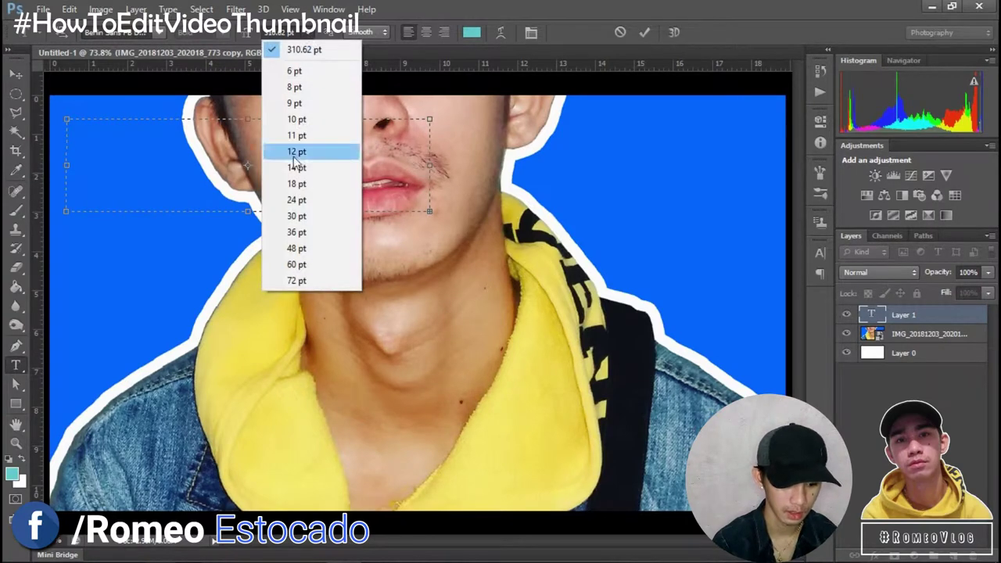
left_click(313, 264)
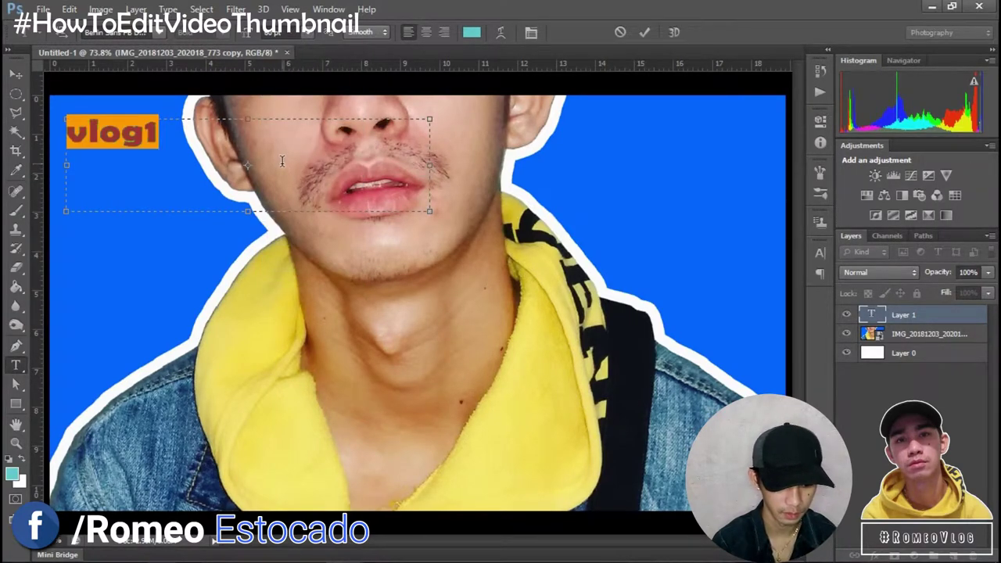
Increase the font size of the "vlog1" text until it spans about a quarter of the canvas width.
left_click(283, 35)
key("Up")
key("Up")
key("Up")
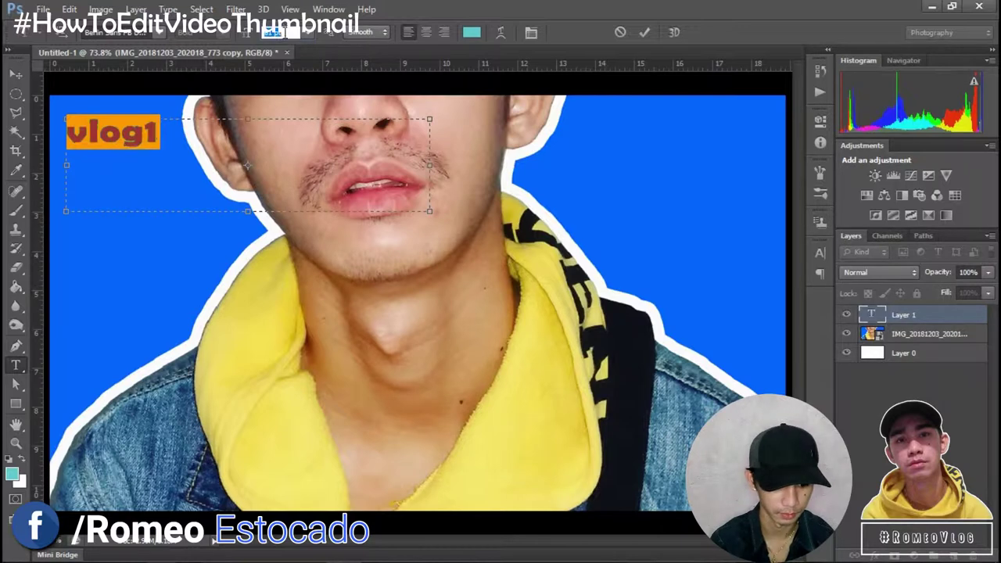
key("Up")
key("Up")
key("Up")
key("Up")
key("Up")
key("Up")
key("Up")
key("Up")
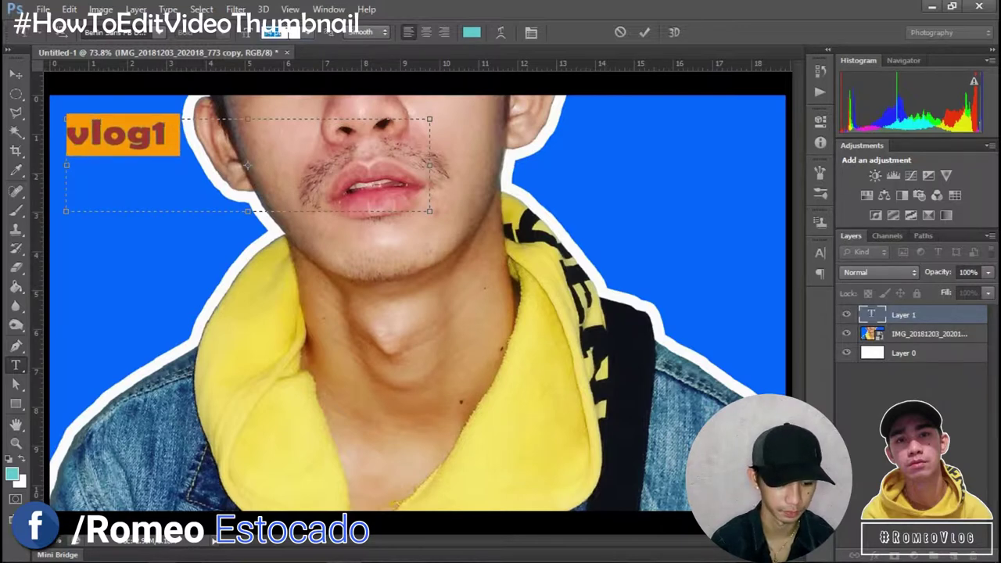
key("Up")
key("Up")
key("Up")
key("Up")
key("Up")
key("Up")
key("Up")
key("Up")
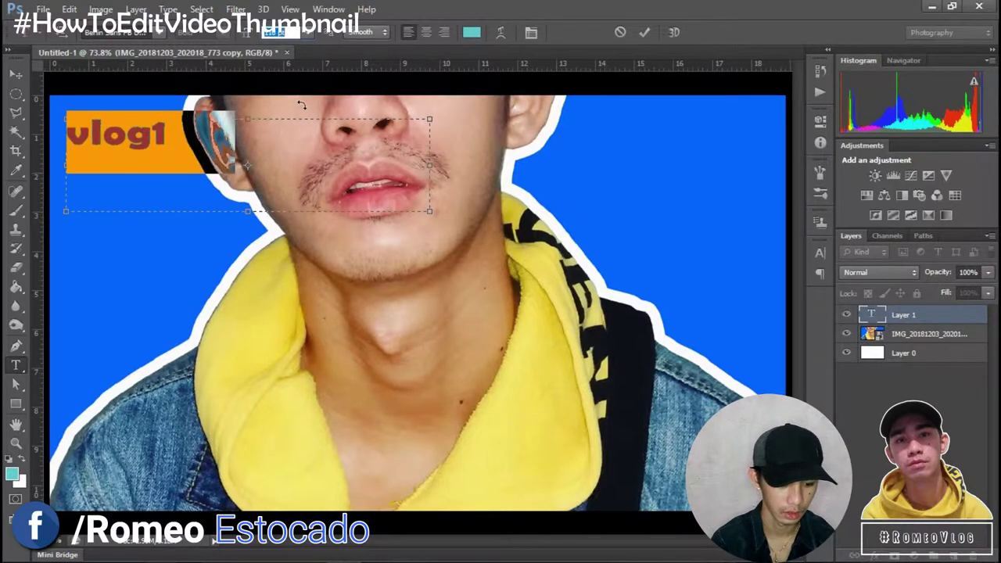
key("Up")
key("Up")
key("Up")
key("Up")
key("Up")
key("Up")
key("Up")
key("Up")
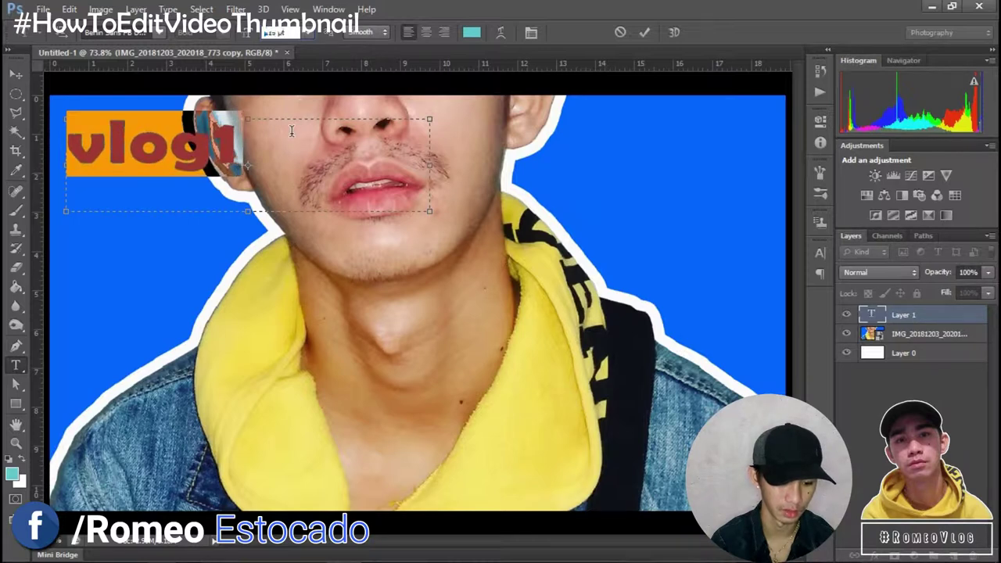
key("Return")
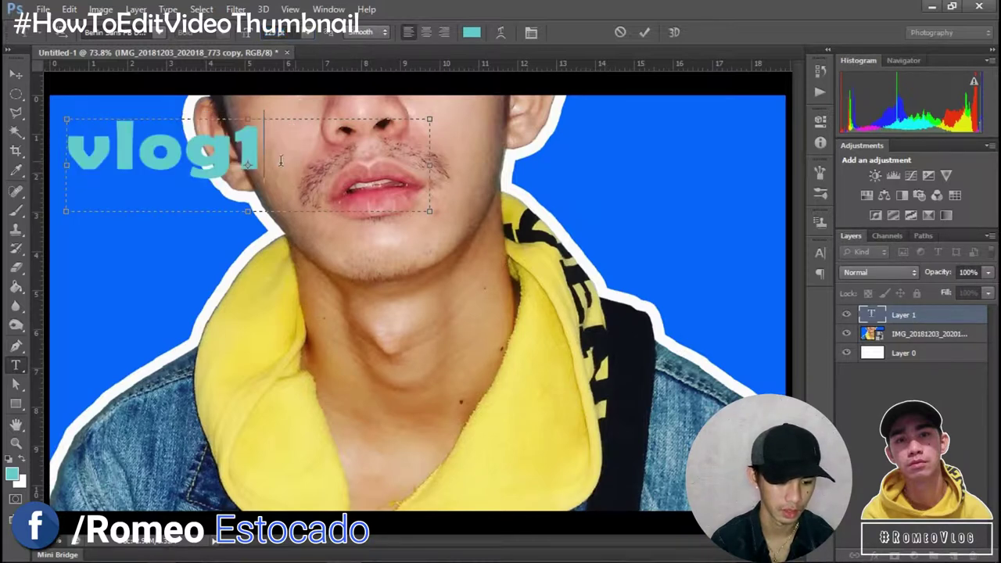
key("shift+Left")
key("shift+Left")
key("shift+Left")
key("shift+Left")
key("shift+Left")
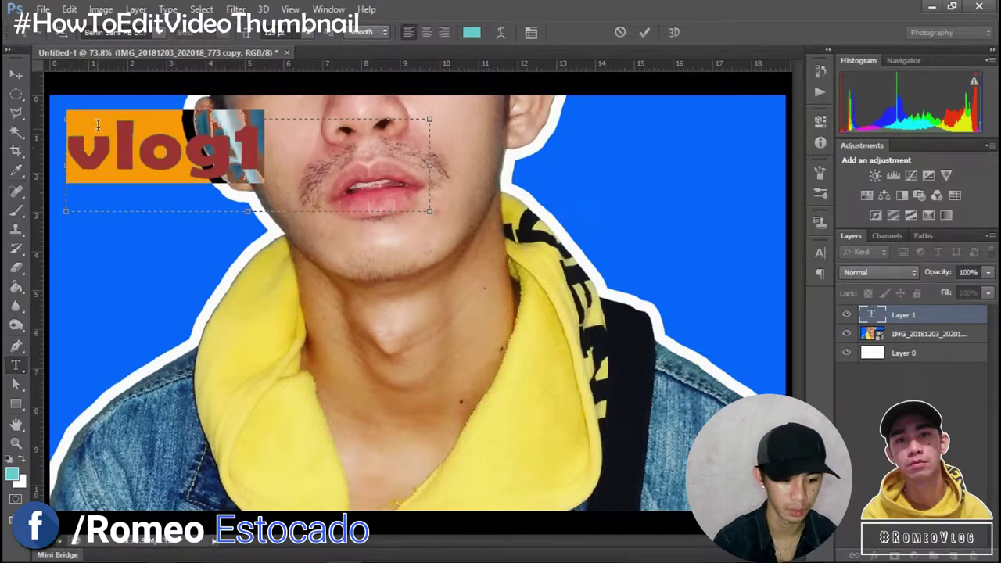
left_click(189, 162)
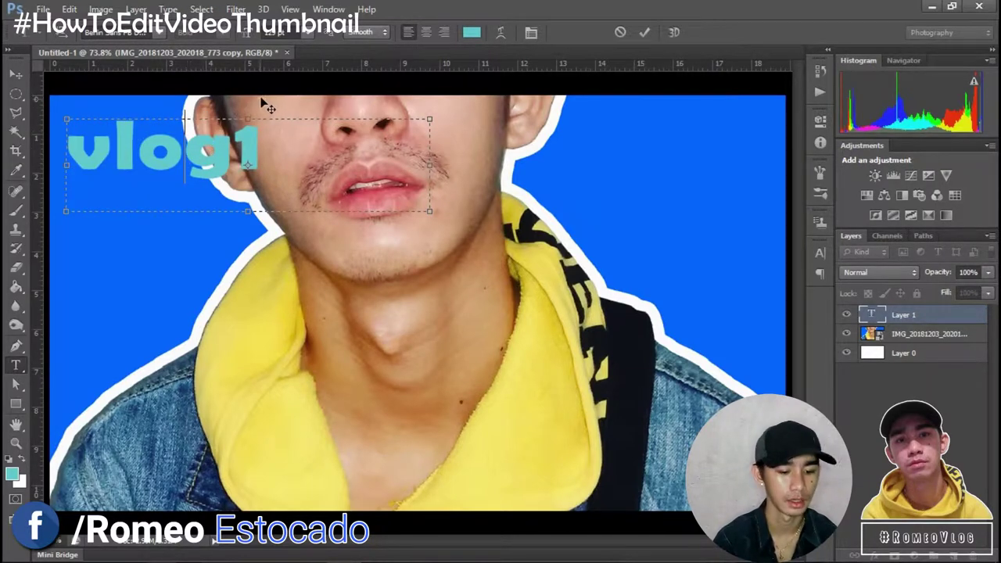
Move the "vlog1" text down to chin level at the canvas's left edge and commit the text.
left_click_drag(268, 101, 257, 179)
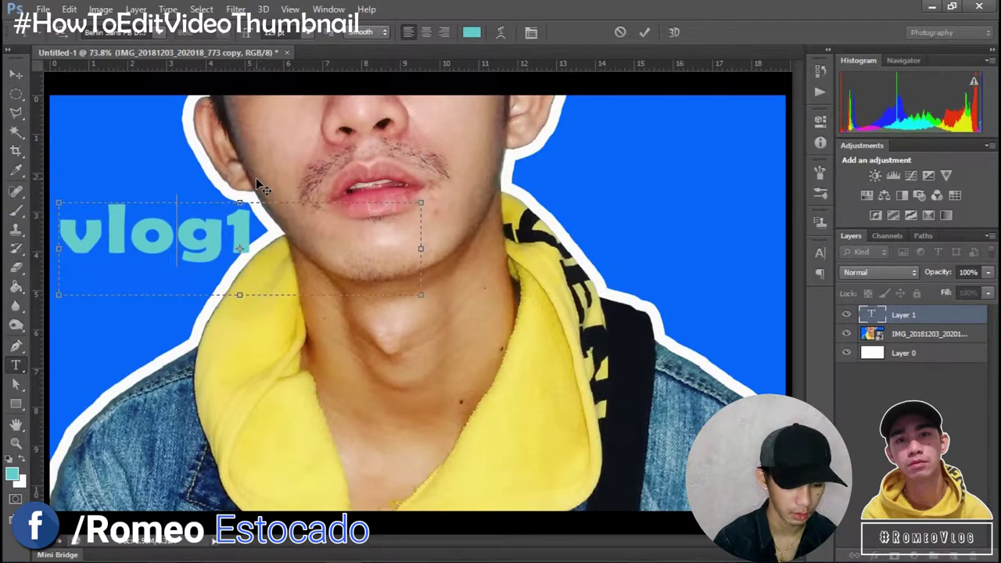
left_click_drag(256, 179, 267, 172)
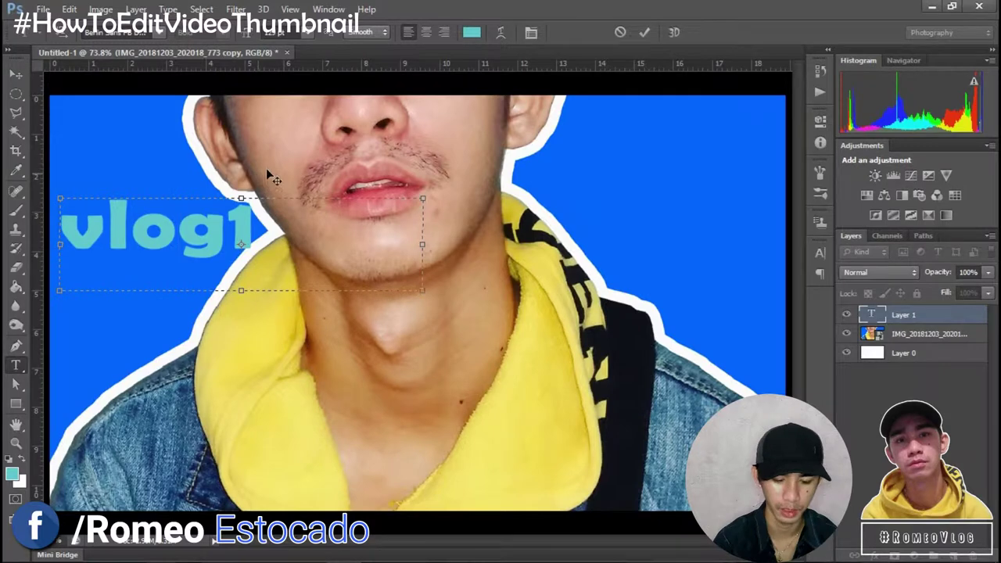
left_click(643, 34)
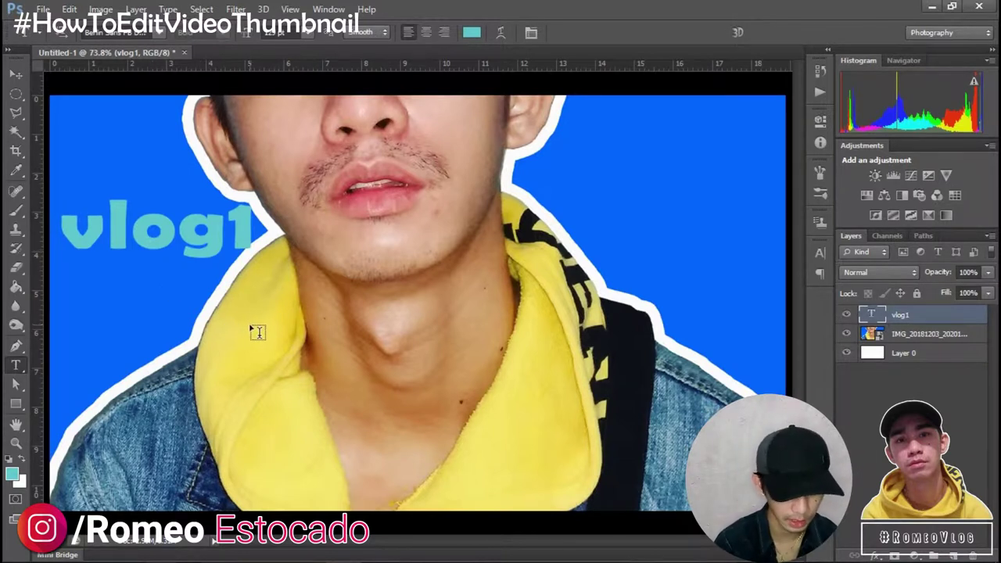
Add a wide text box across the neck and collar area reading "my first vlog".
left_click_drag(94, 300, 752, 430)
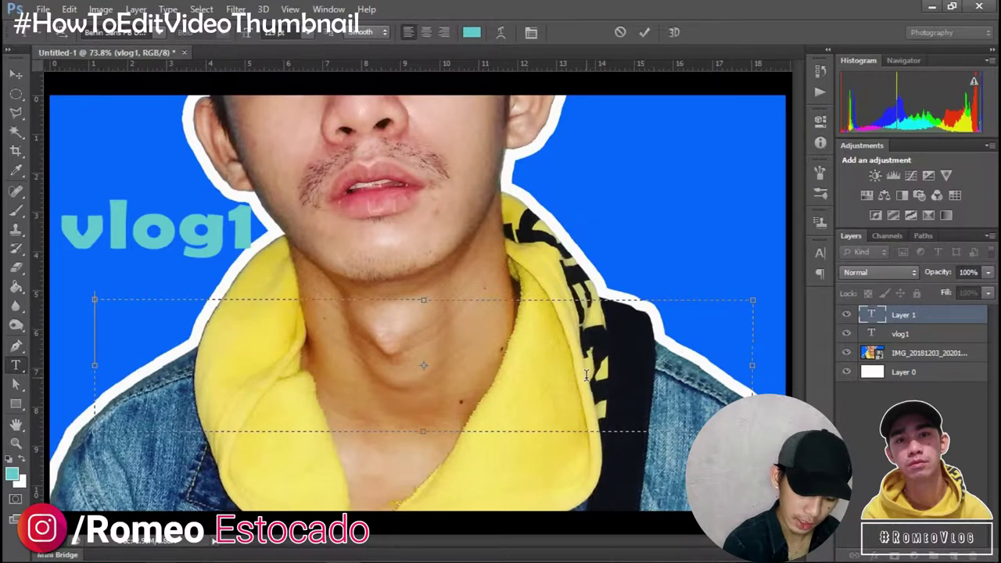
type("my fi")
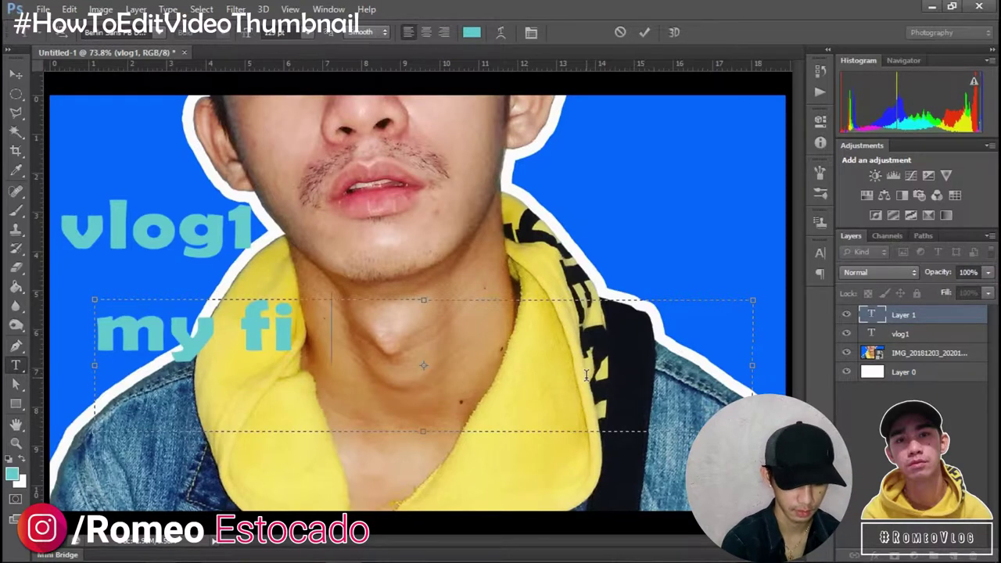
type("rst v")
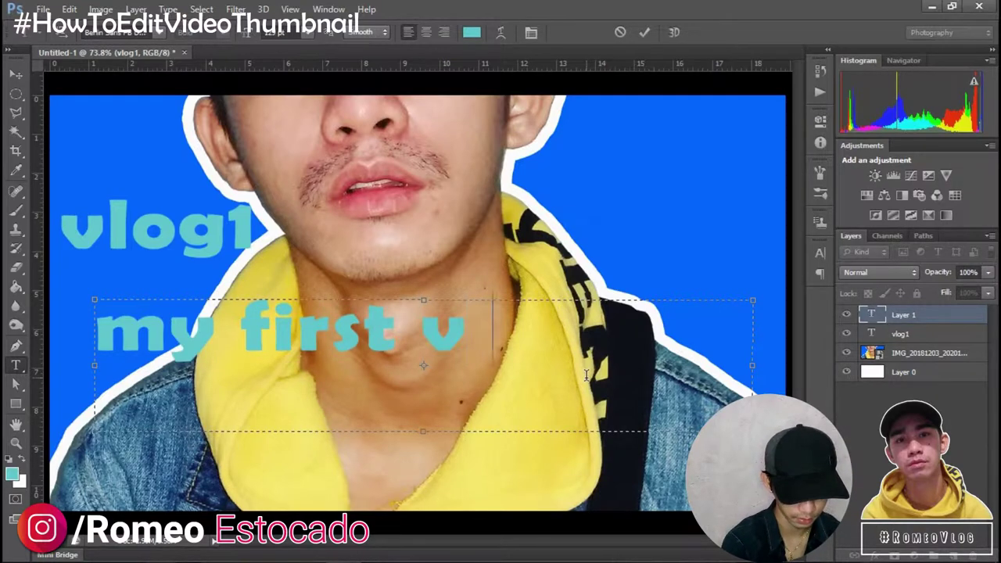
type("log")
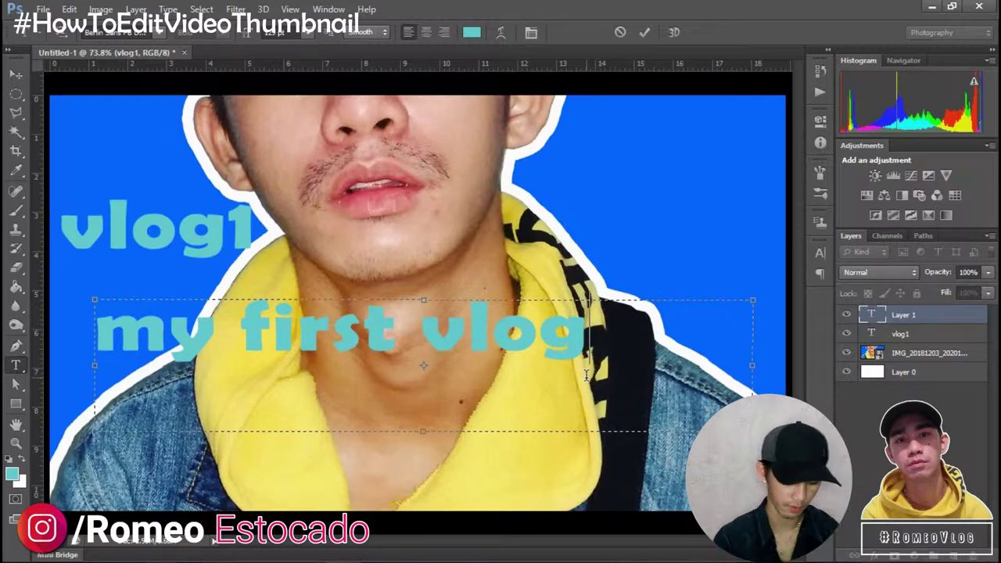
Capitalize the first letter of each word so the new text reads "My First Vlog".
key("ctrl+a")
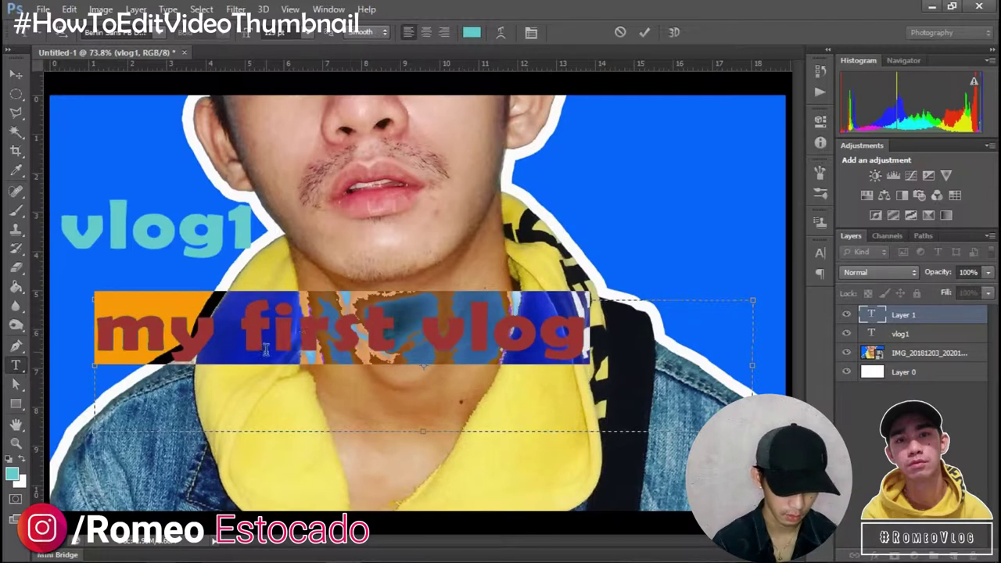
left_click(266, 350)
left_click(130, 334)
key("BackSpace")
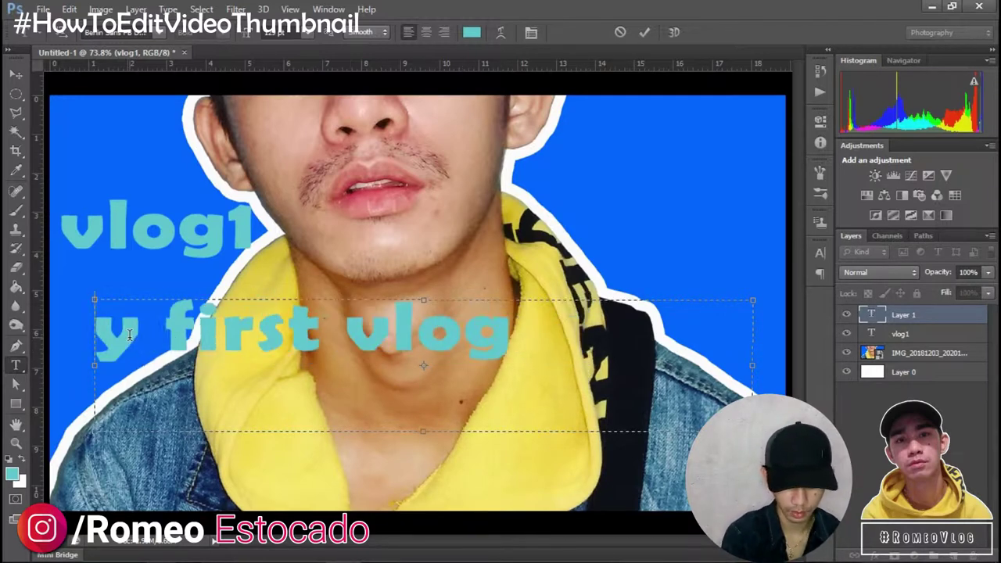
key("Caps_Lock")
type("M")
key("Right")
key("Right")
key("Left")
key("Delete")
type("F")
key("Right")
key("Right")
key("Right")
key("Right")
key("Right")
key("Right")
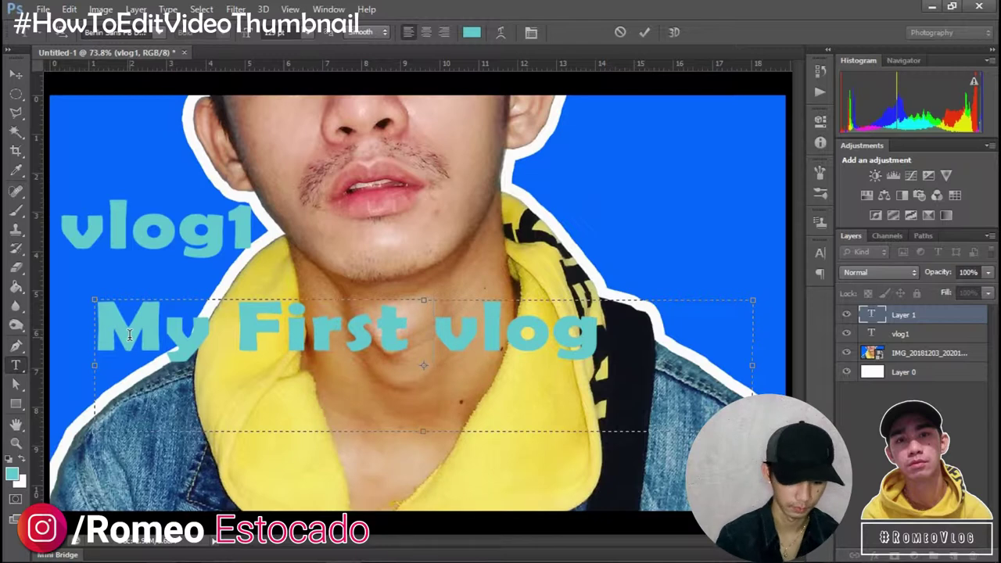
key("Right")
key("BackSpace")
type("V")
Change the color of the whole "My First Vlog" text to pure red, ff0000.
triple_click(96, 346)
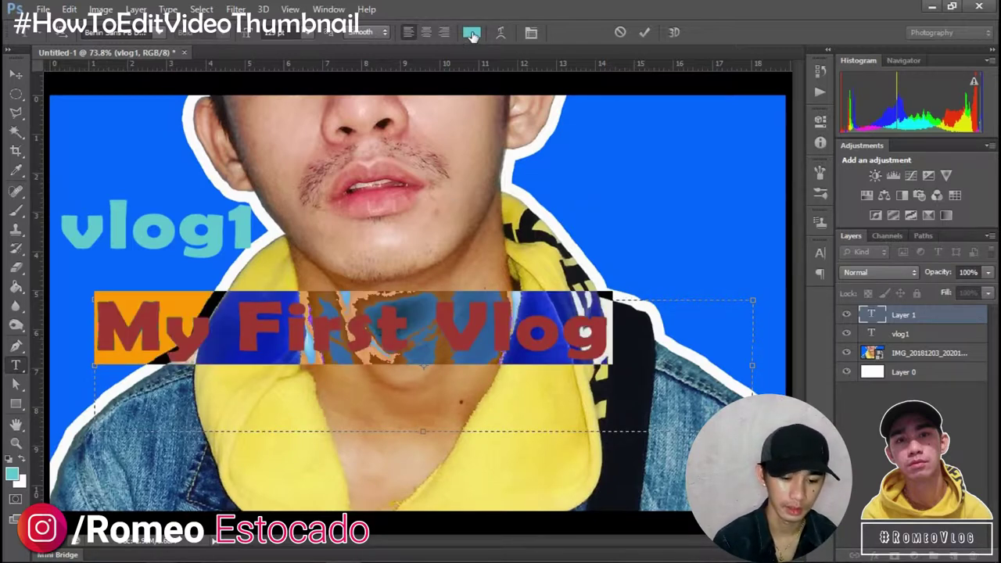
left_click(471, 33)
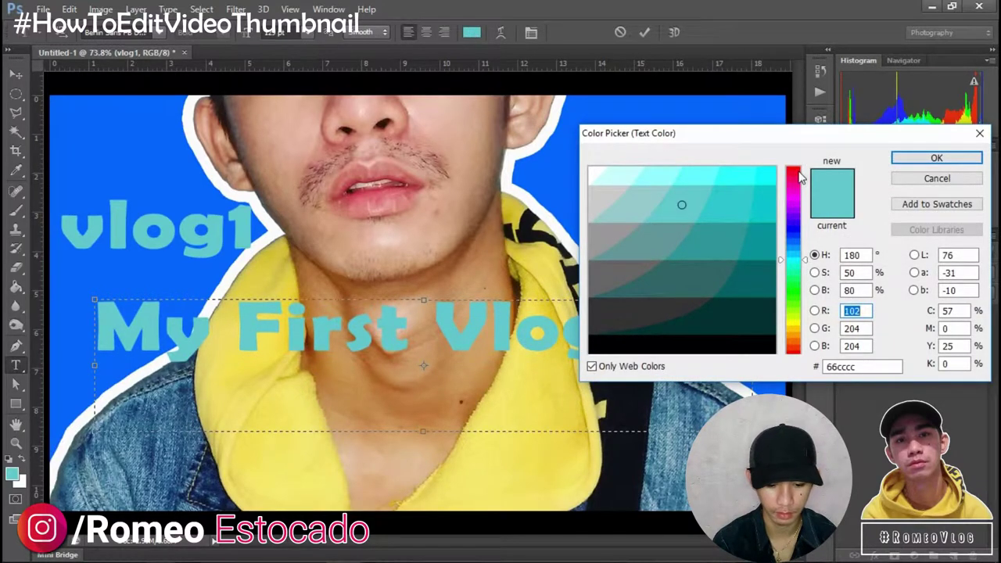
left_click(797, 167)
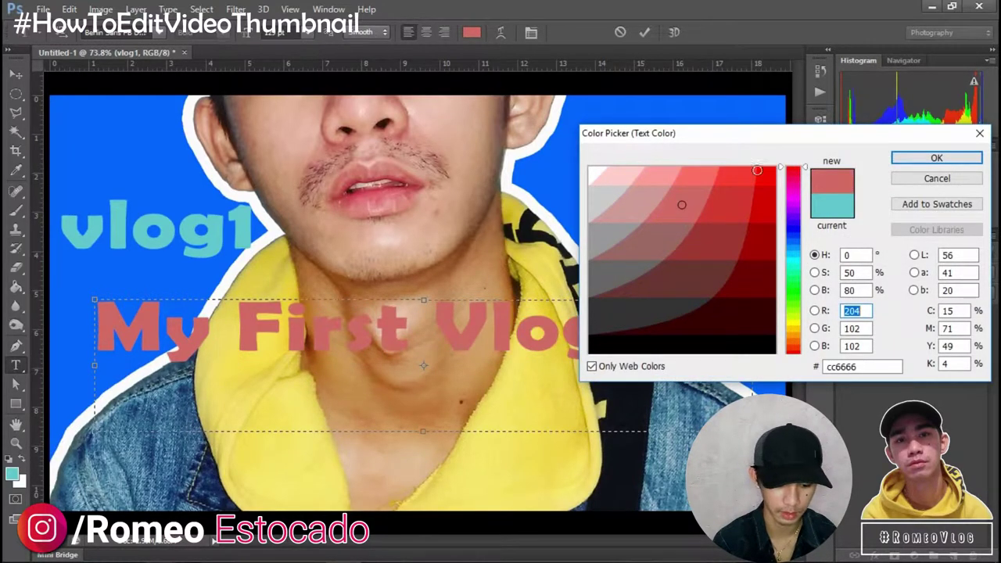
left_click(771, 181)
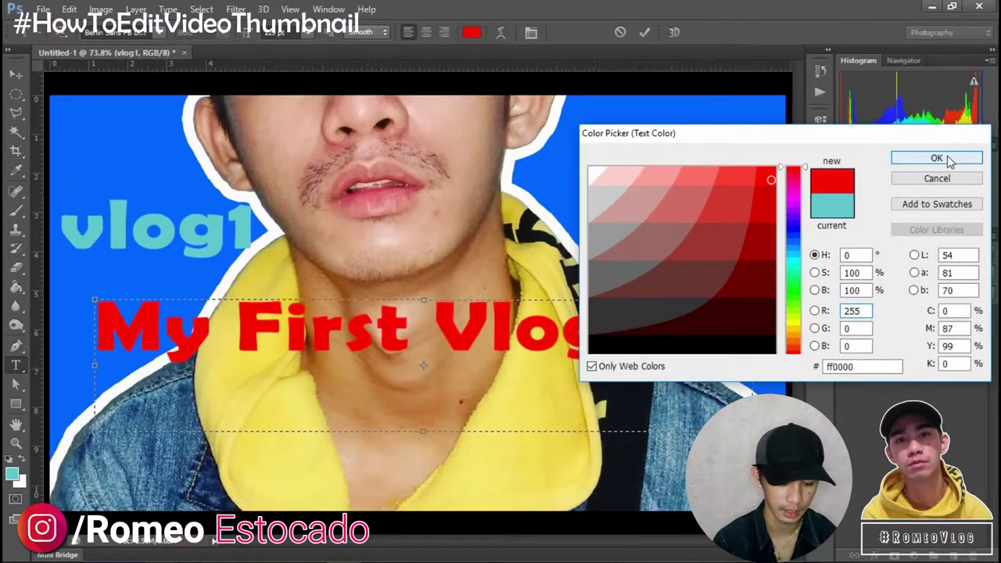
left_click(936, 159)
Move the "My First Vlog" text down near the canvas's lower-left corner and commit it.
left_click(519, 301)
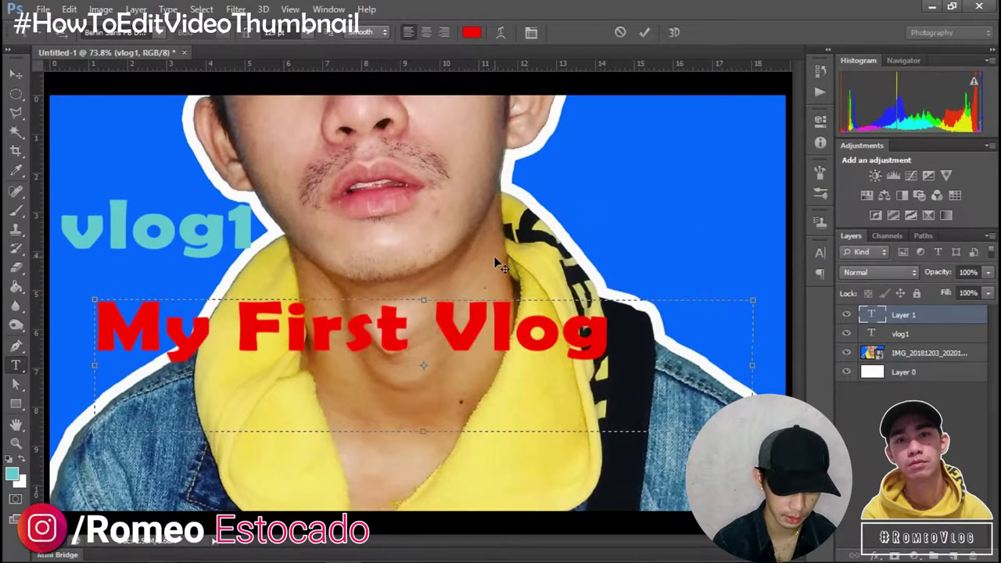
left_click_drag(609, 158, 584, 285)
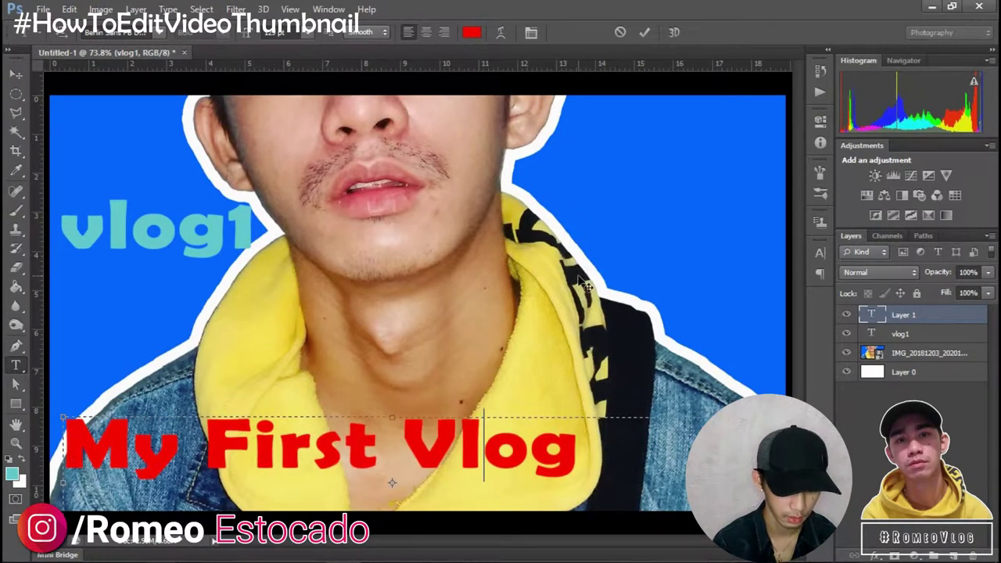
left_click(647, 35)
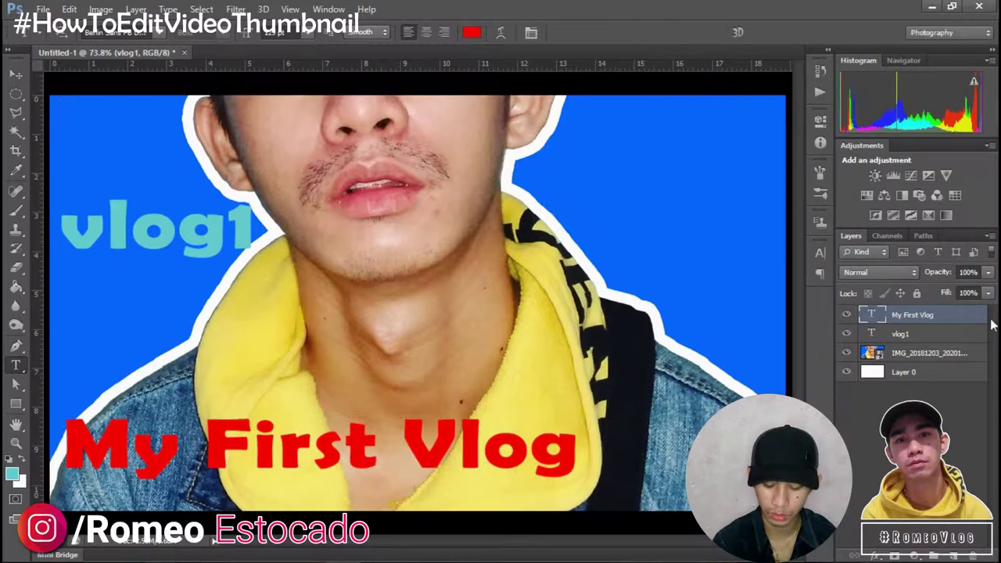
Move the "vlog1" text layer down so it sits directly above the start of "My First Vlog".
left_click(953, 335)
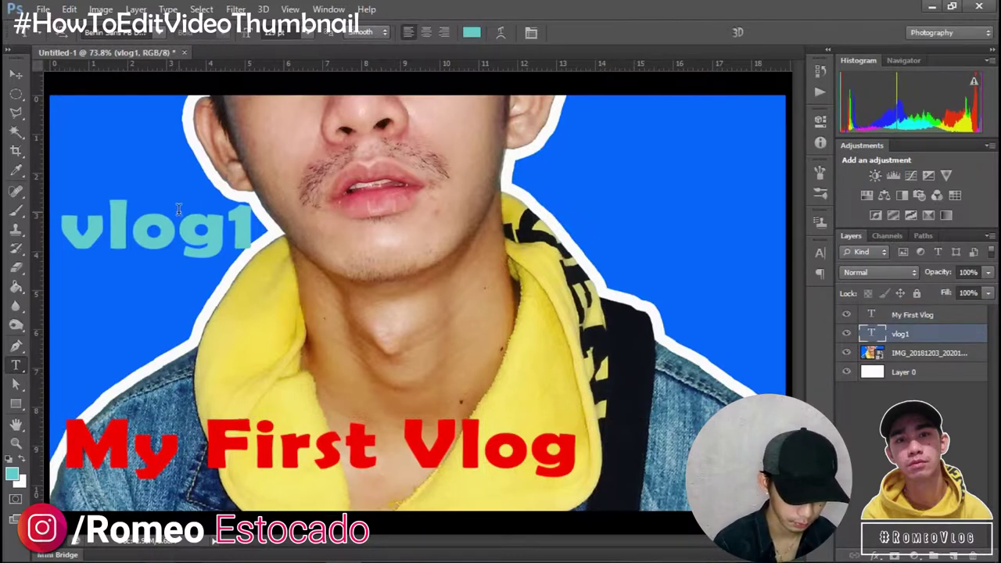
key("v")
left_click_drag(177, 203, 188, 362)
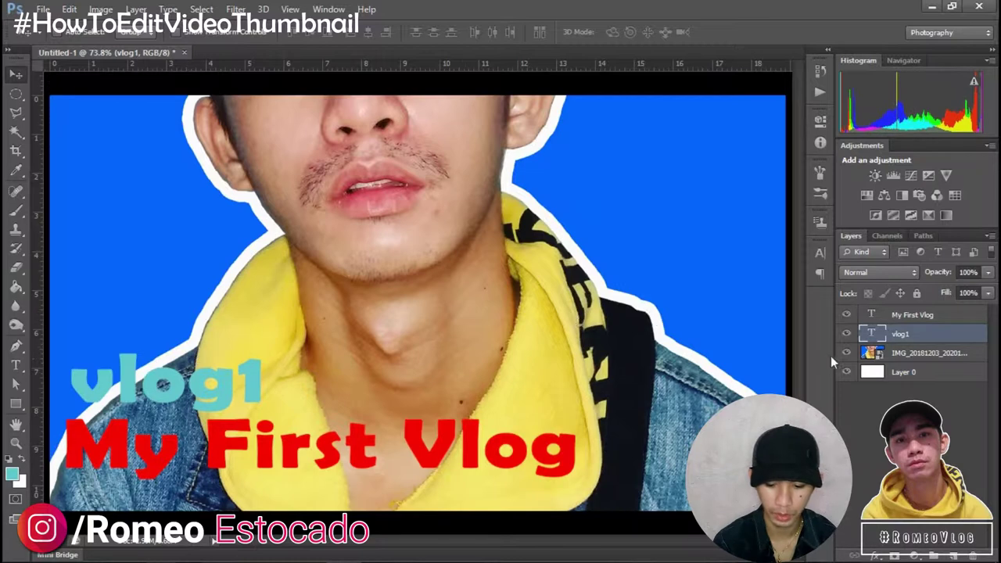
Add a Drop Shadow effect to the "vlog1" layer with Normal blend mode and 100% opacity.
right_click(872, 338)
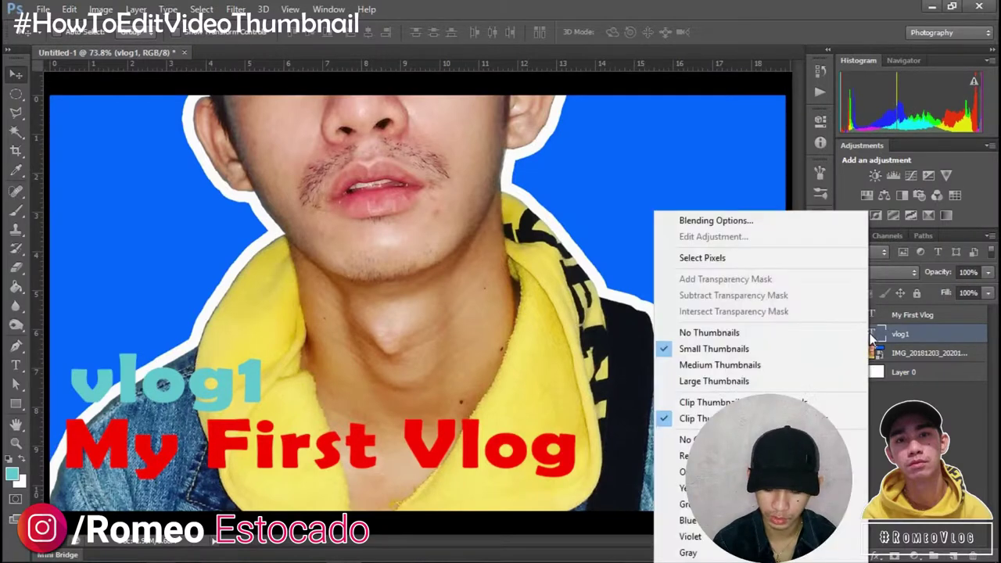
left_click(763, 220)
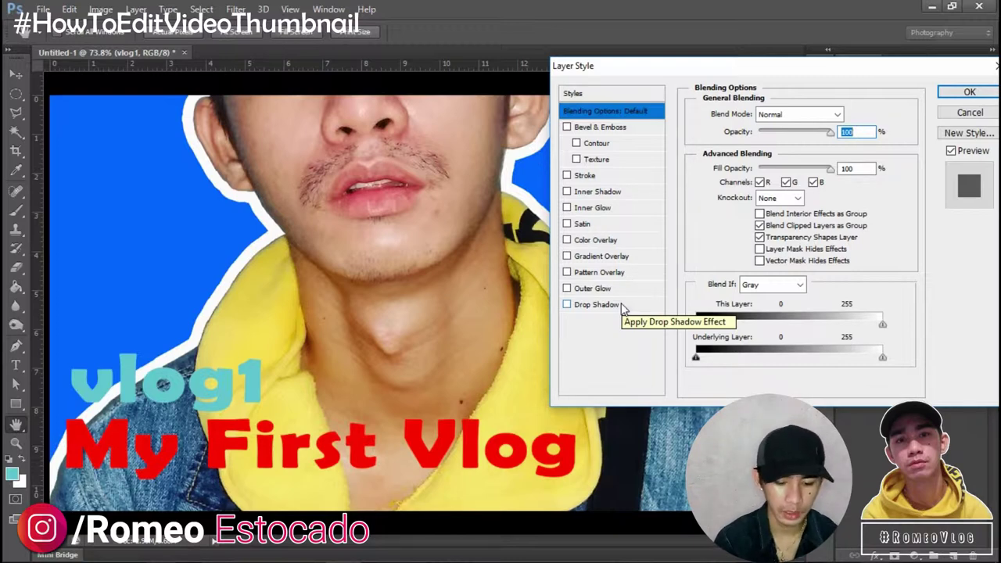
left_click(614, 307)
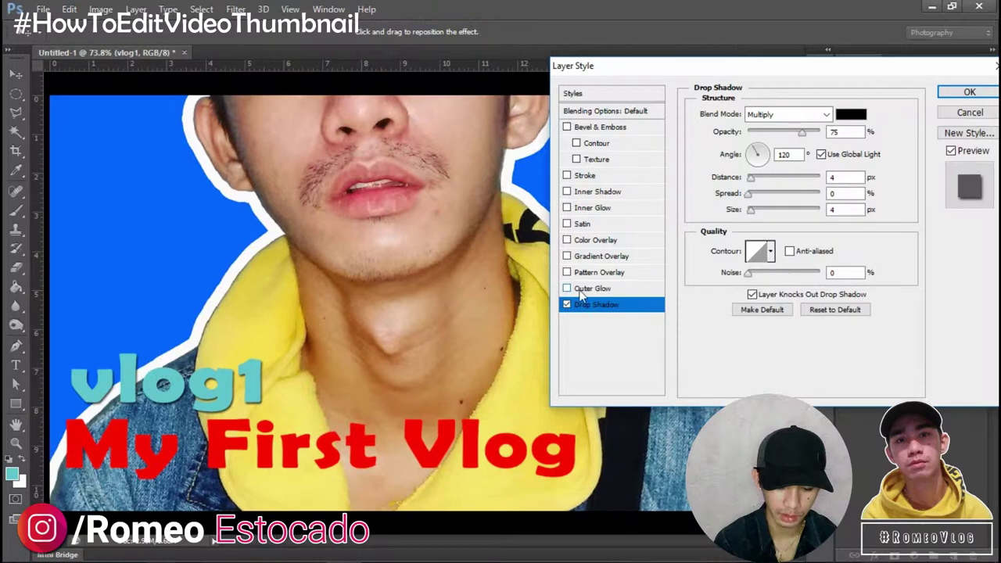
left_click(818, 139)
type("100")
left_click(812, 115)
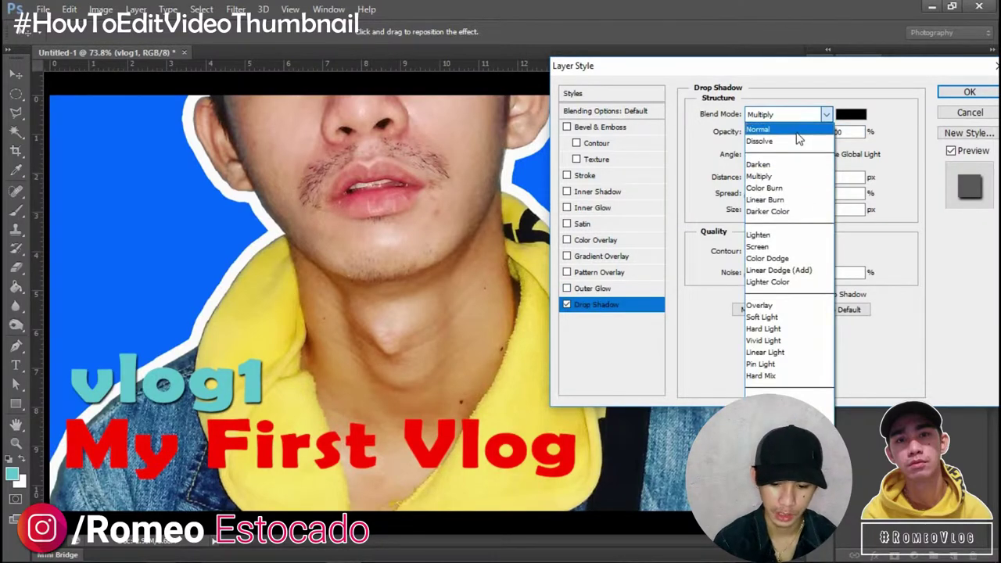
left_click(796, 131)
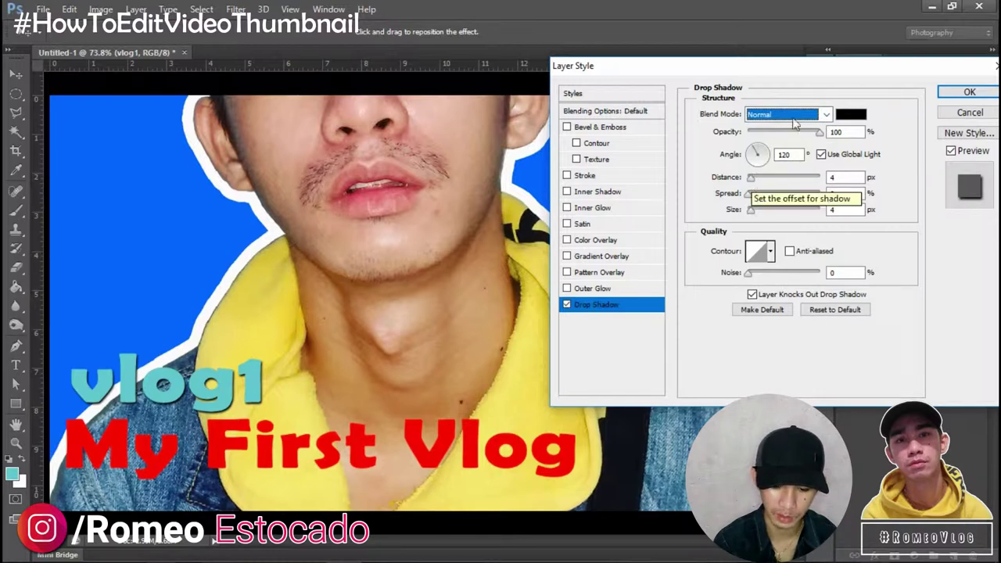
Set the drop shadow's distance to 15 px, spread to 10% and size to 10 px.
left_click(834, 178)
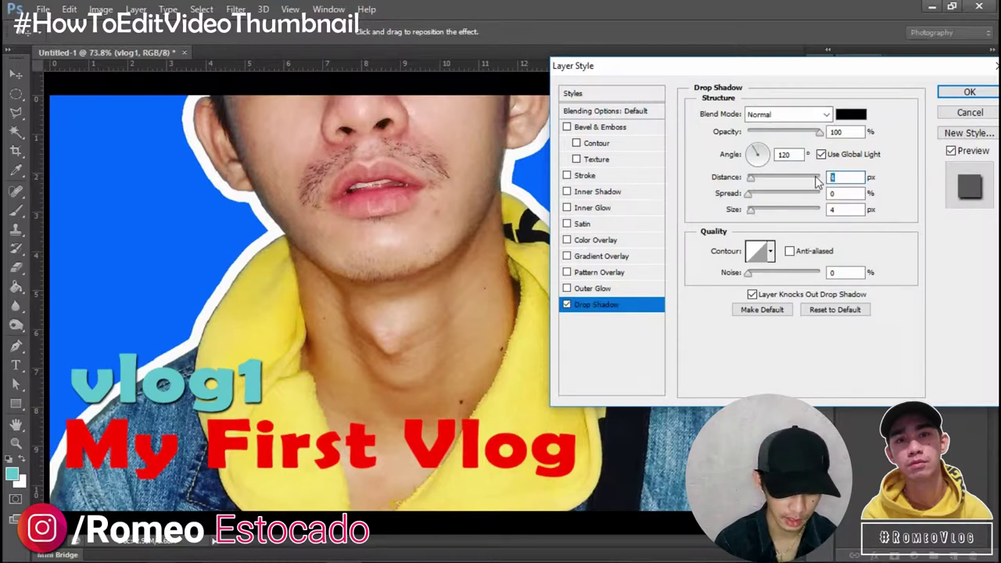
type("15")
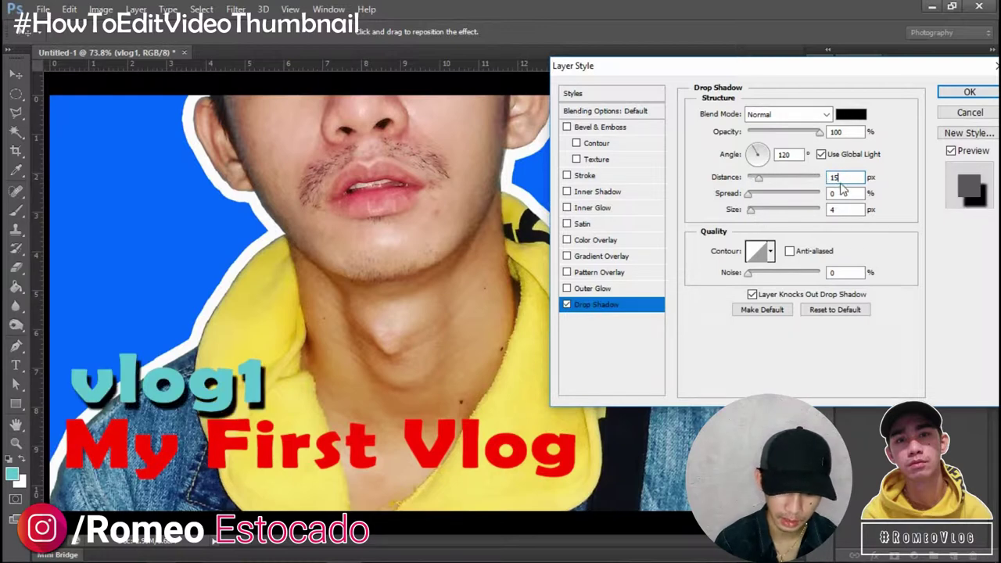
left_click(825, 193)
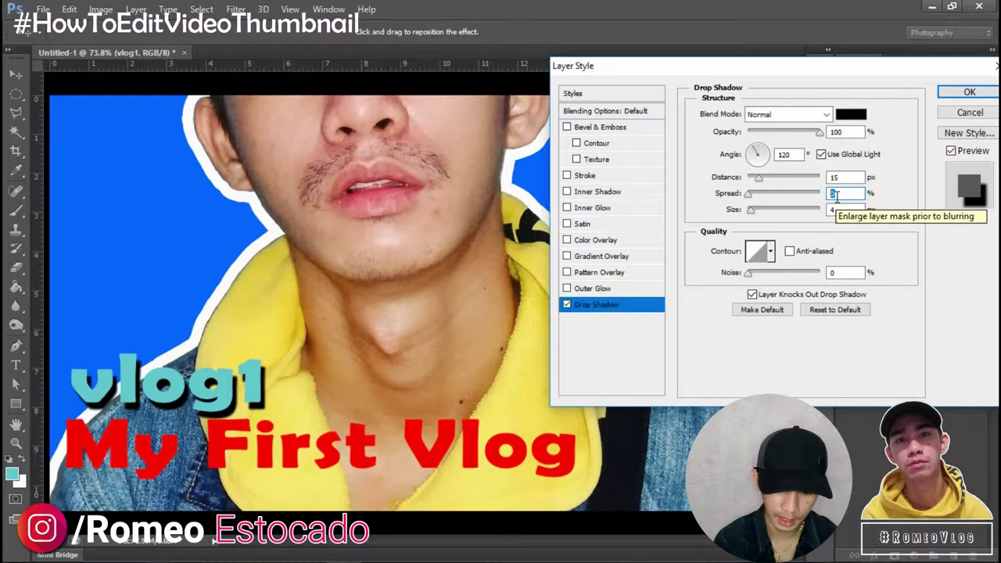
type("10")
left_click(827, 210)
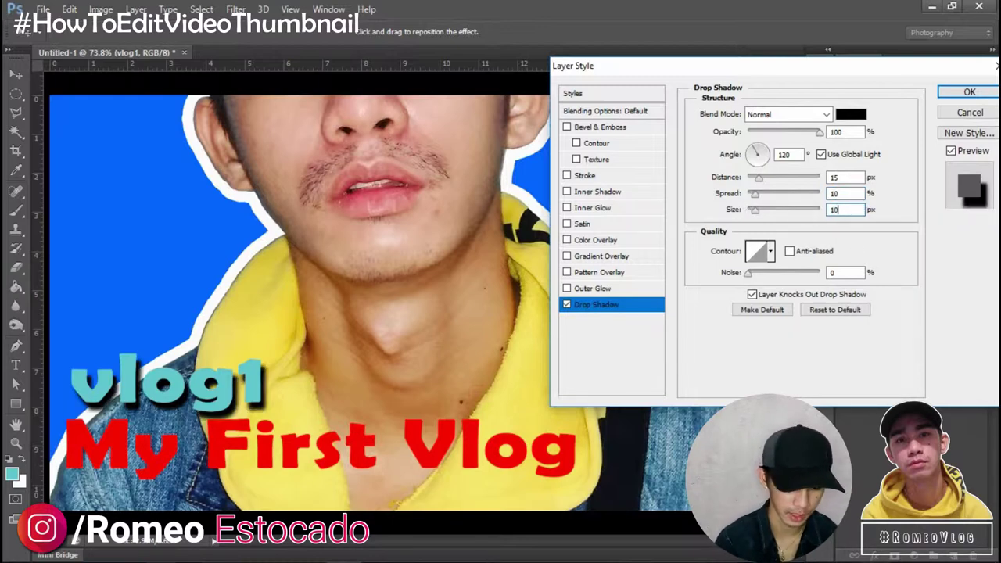
type("10")
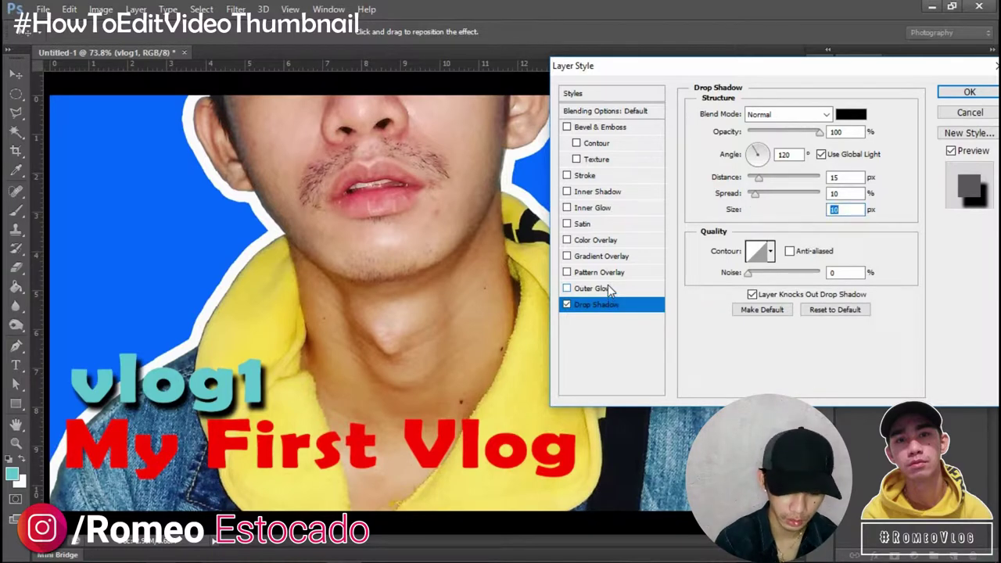
Add an Outer Glow to the "vlog1" layer with Normal blend mode, 100% opacity and white color ffffff.
left_click(567, 289)
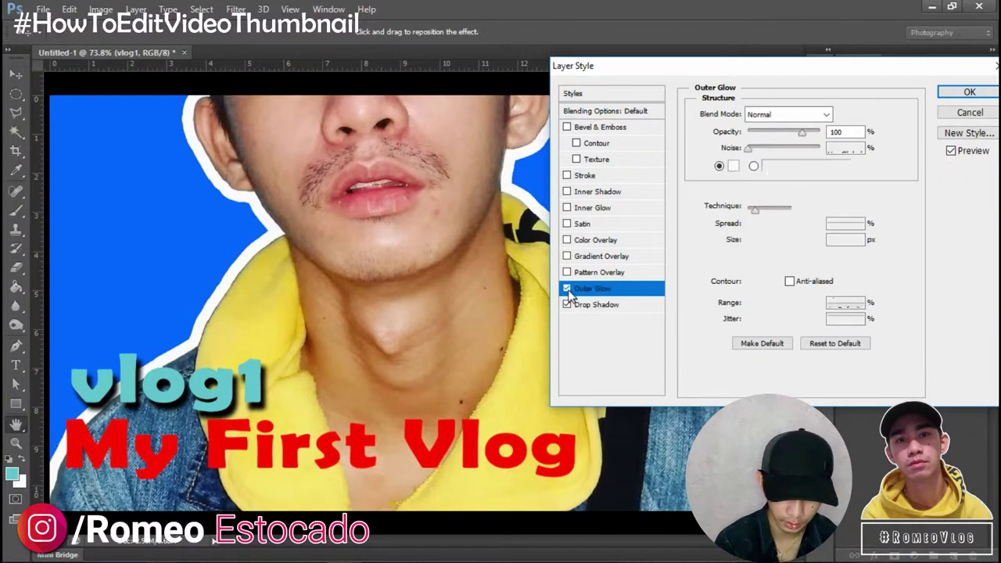
left_click(796, 115)
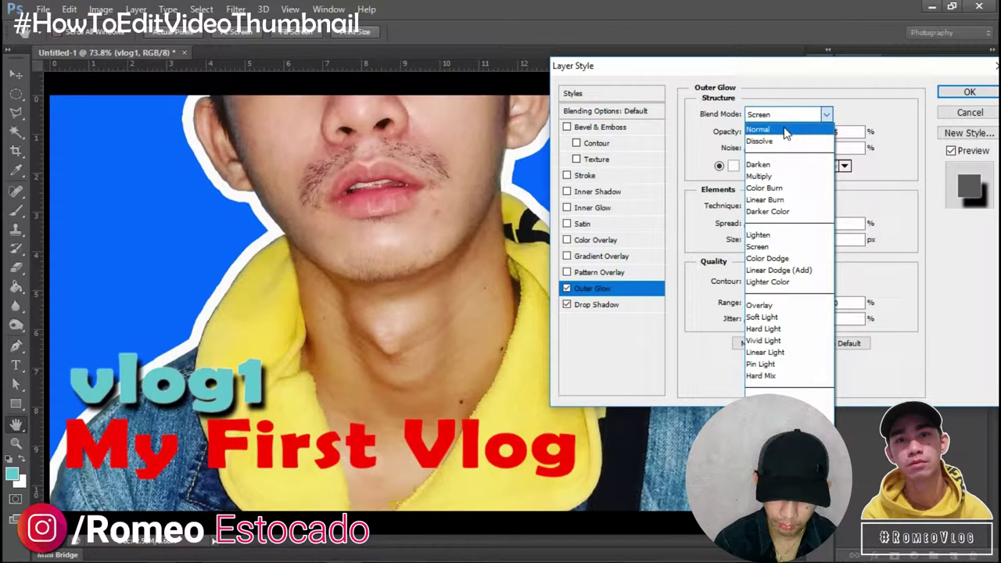
left_click(784, 129)
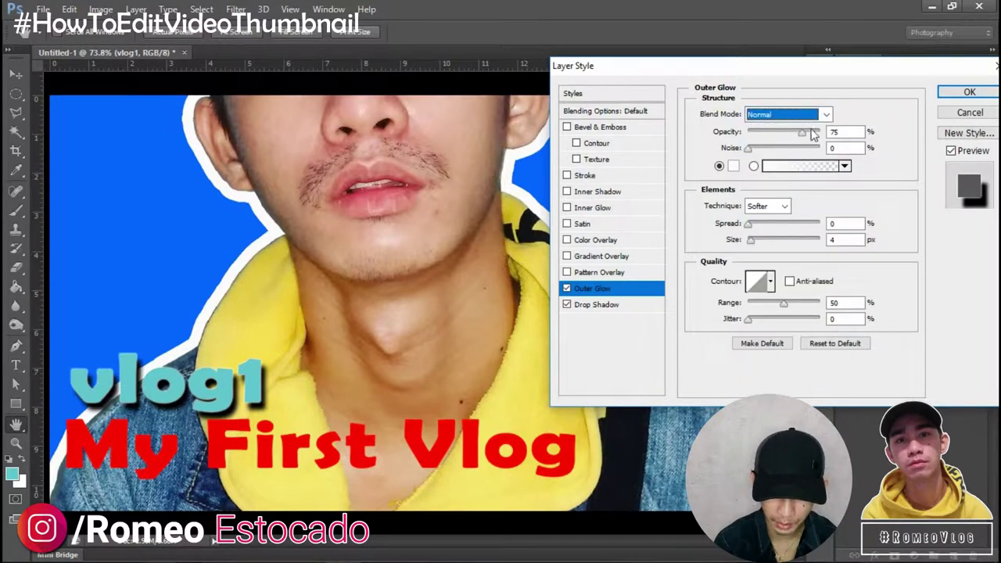
double_click(832, 133)
type("100")
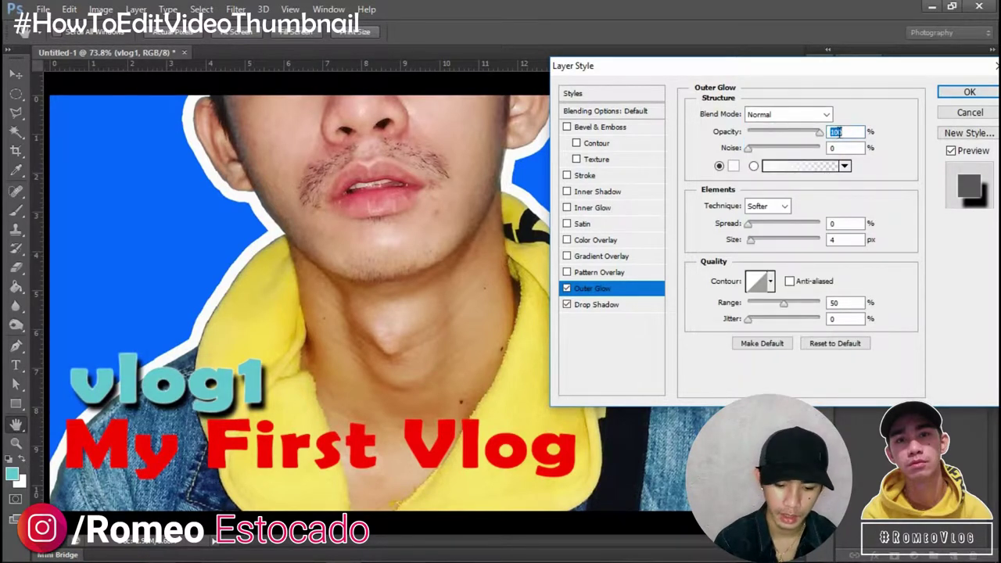
left_click(734, 168)
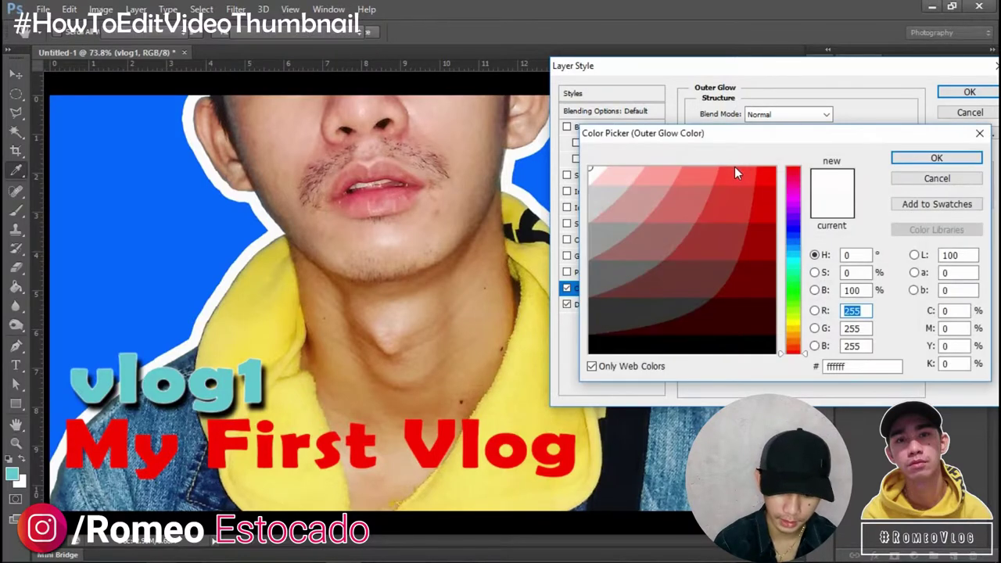
left_click(913, 156)
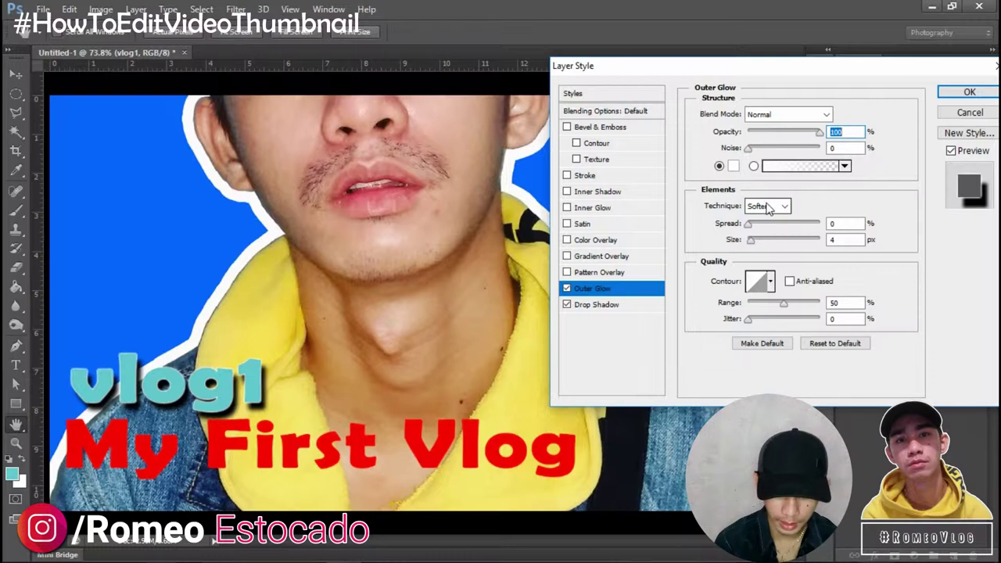
Set the outer glow's spread to 100% and its size to 5 px.
left_click_drag(753, 226, 821, 225)
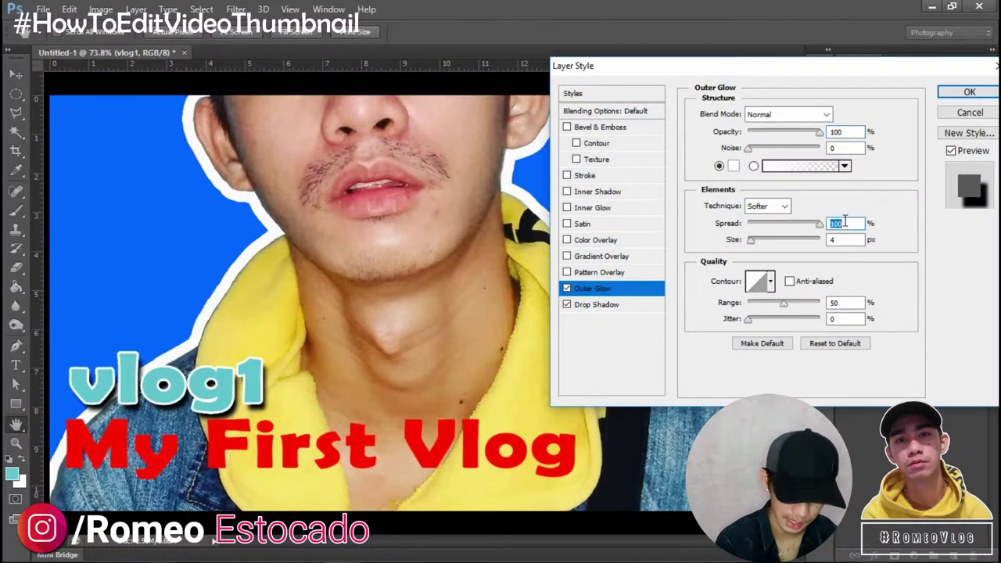
left_click(834, 239)
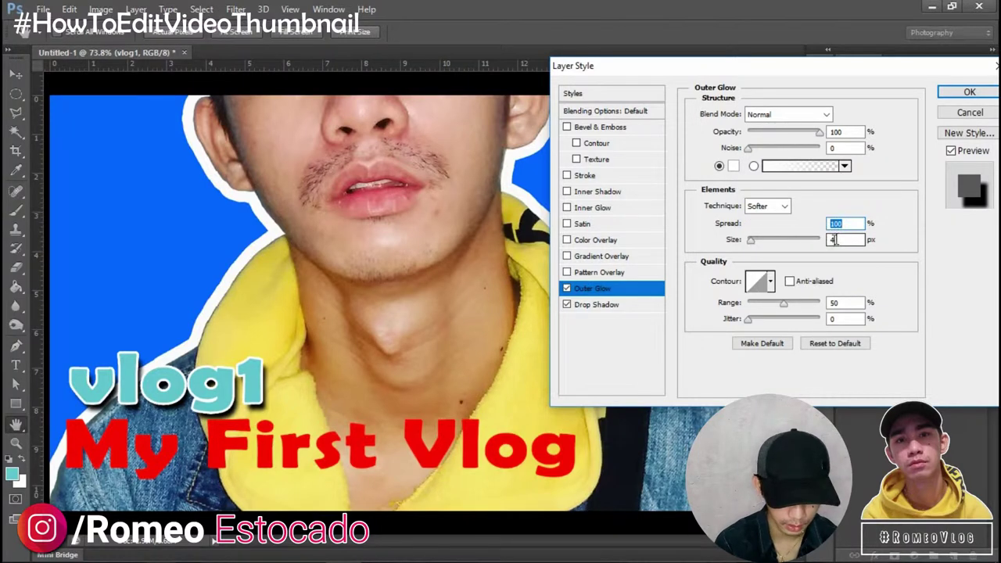
type("5")
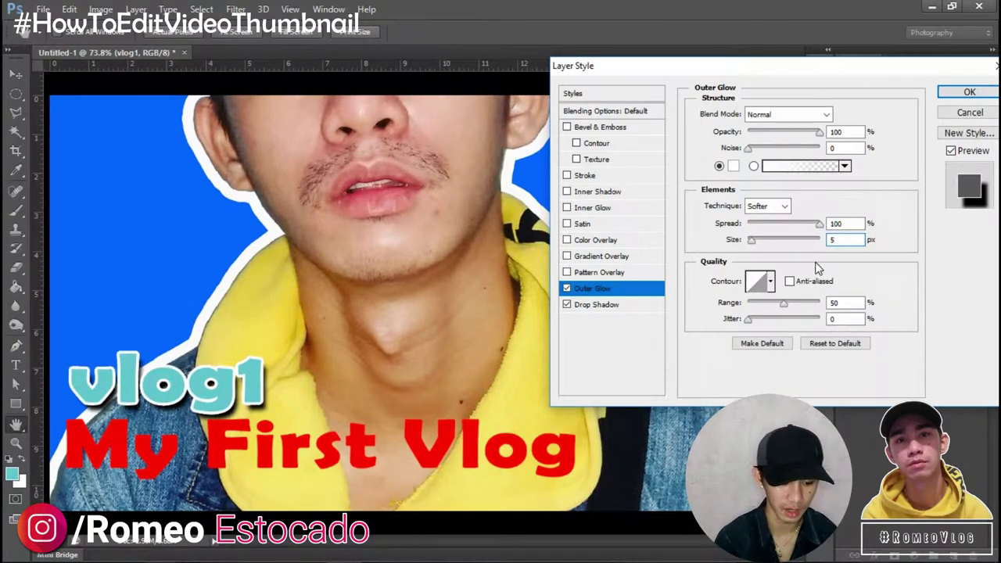
Apply the "vlog1" layer's effects, and add a Drop Shadow to the "My First Vlog" layer with Normal blend mode and 100% opacity.
left_click(963, 98)
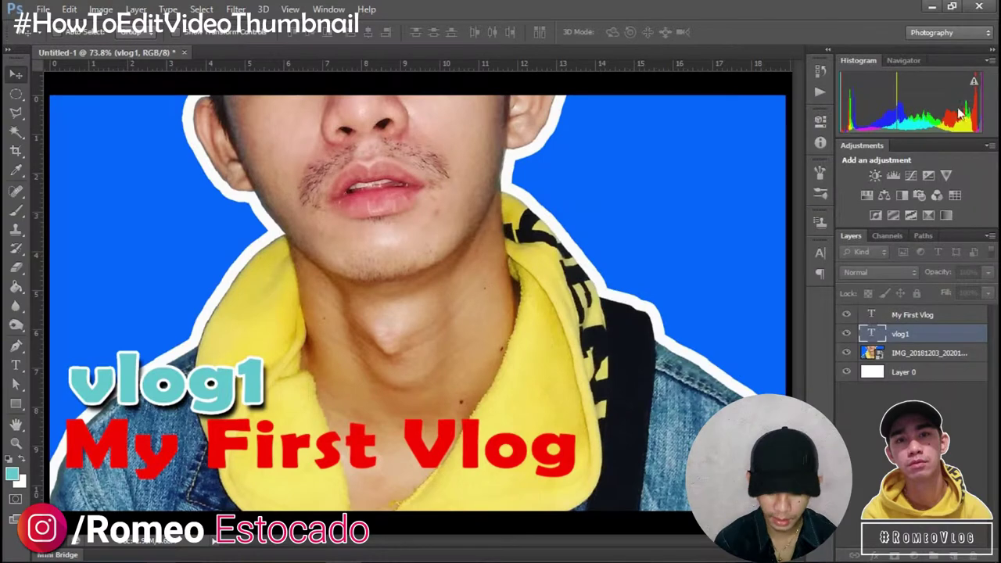
left_click(923, 316)
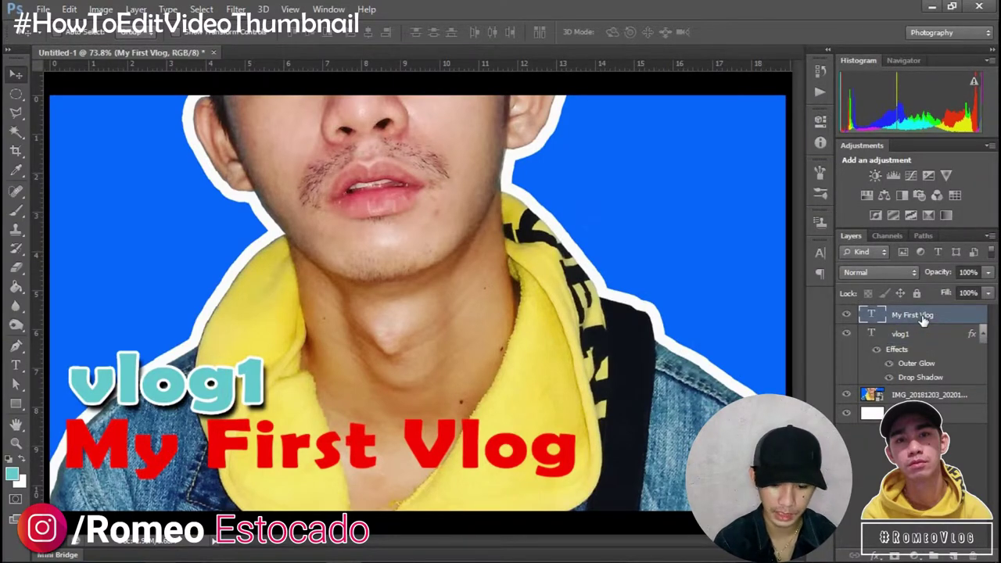
right_click(923, 317)
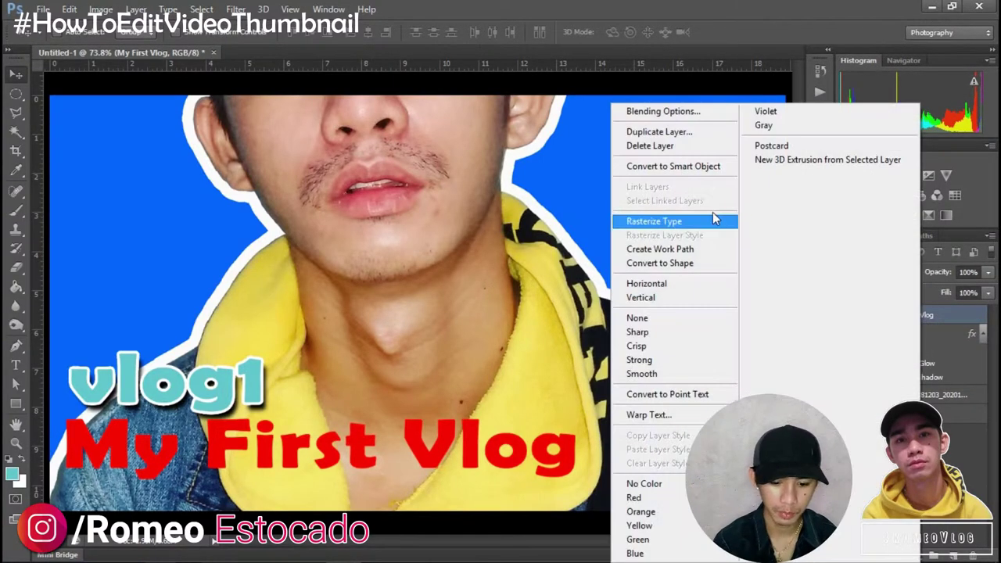
left_click(679, 107)
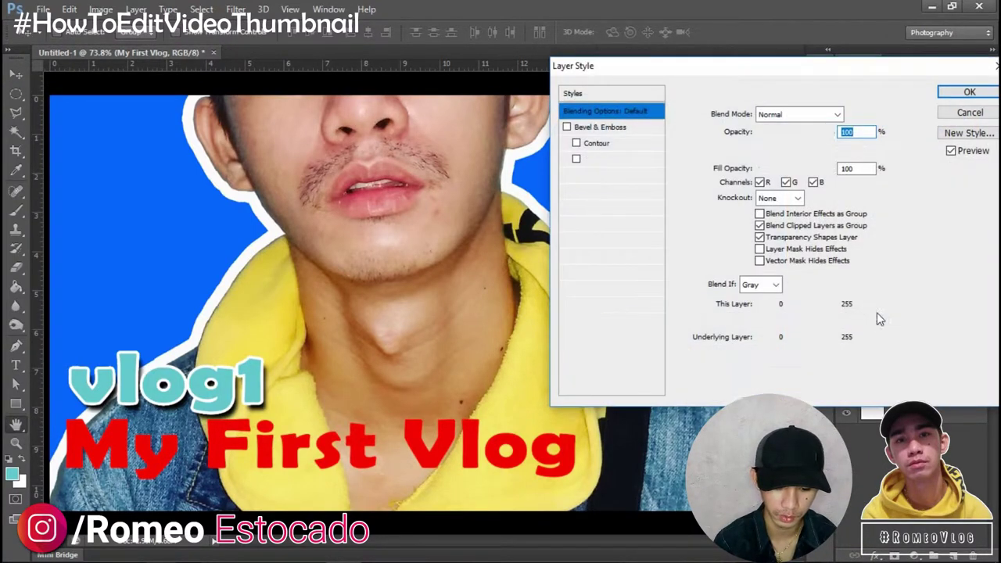
left_click(592, 304)
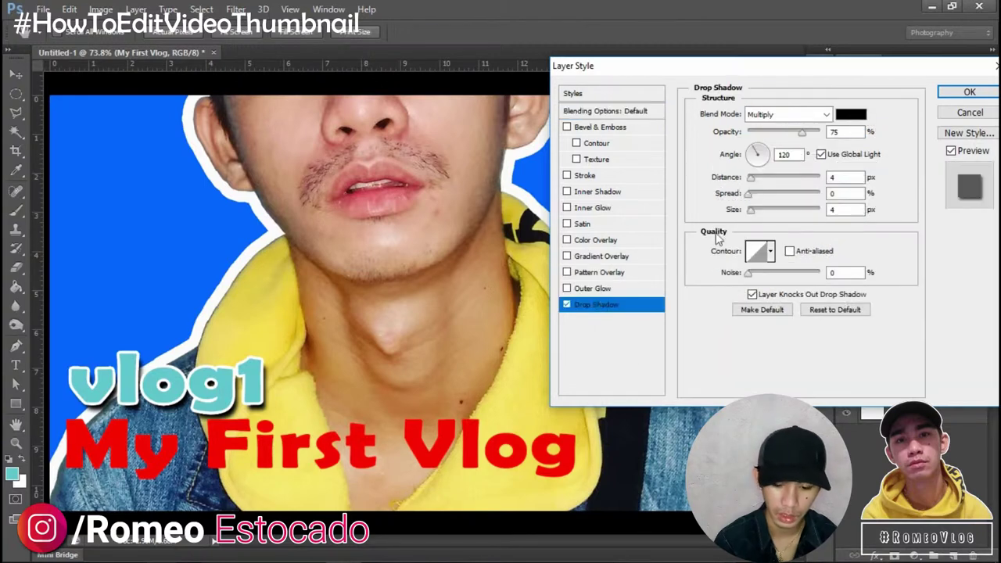
left_click(784, 114)
left_click(770, 130)
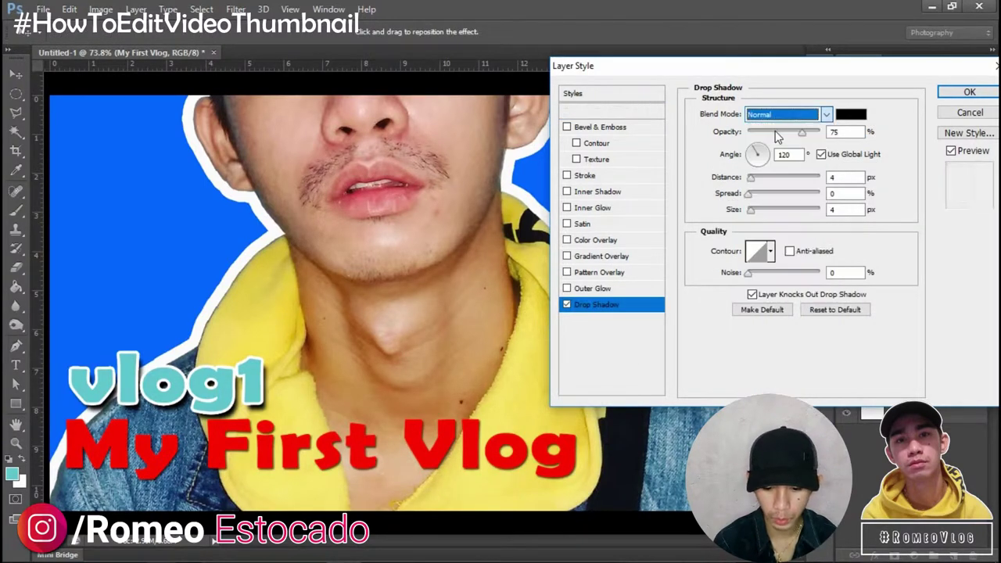
left_click(835, 133)
type("100")
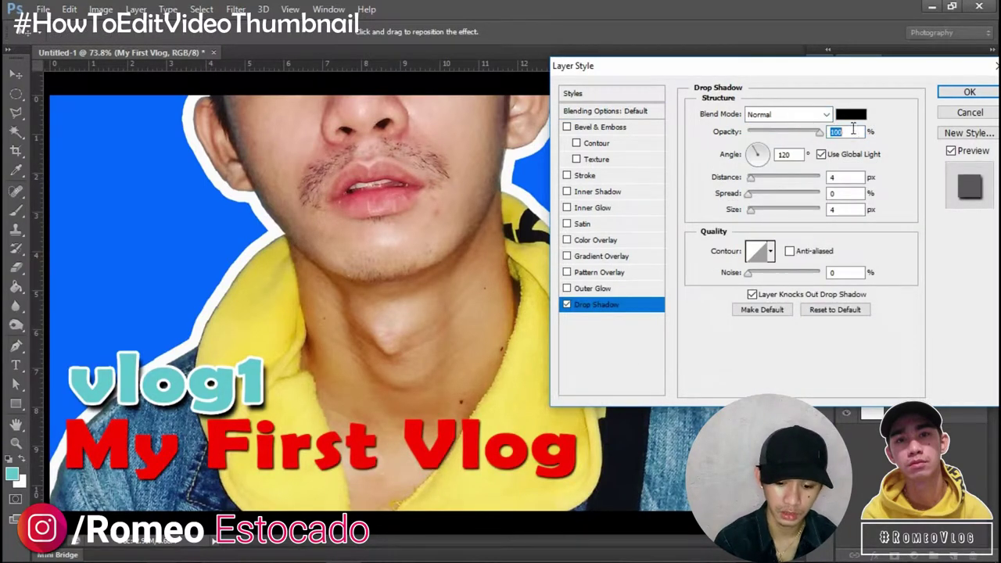
Set the "My First Vlog" drop shadow's distance to 15 px, spread to 10% and size to 10 px.
left_click(838, 178)
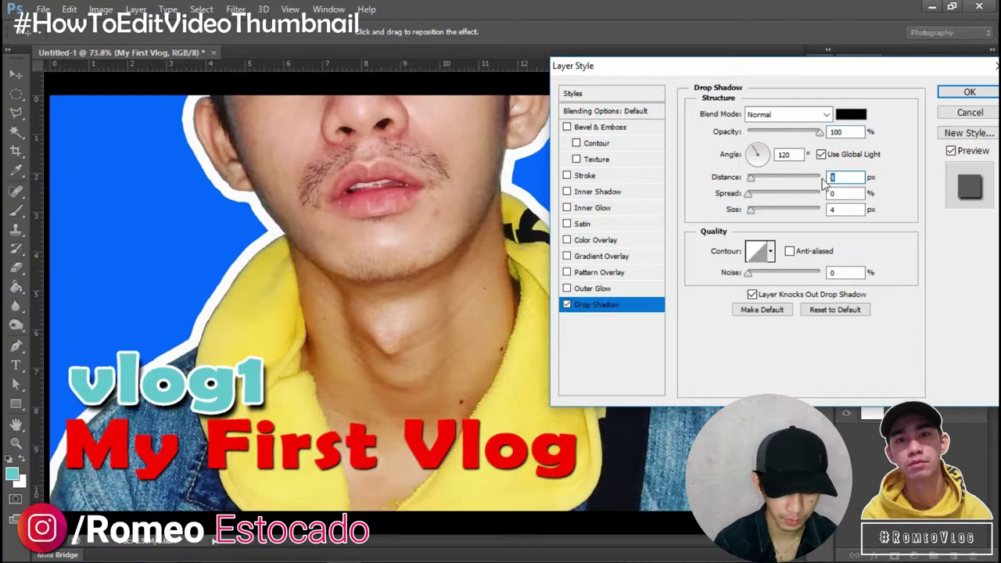
type("15")
key("Tab")
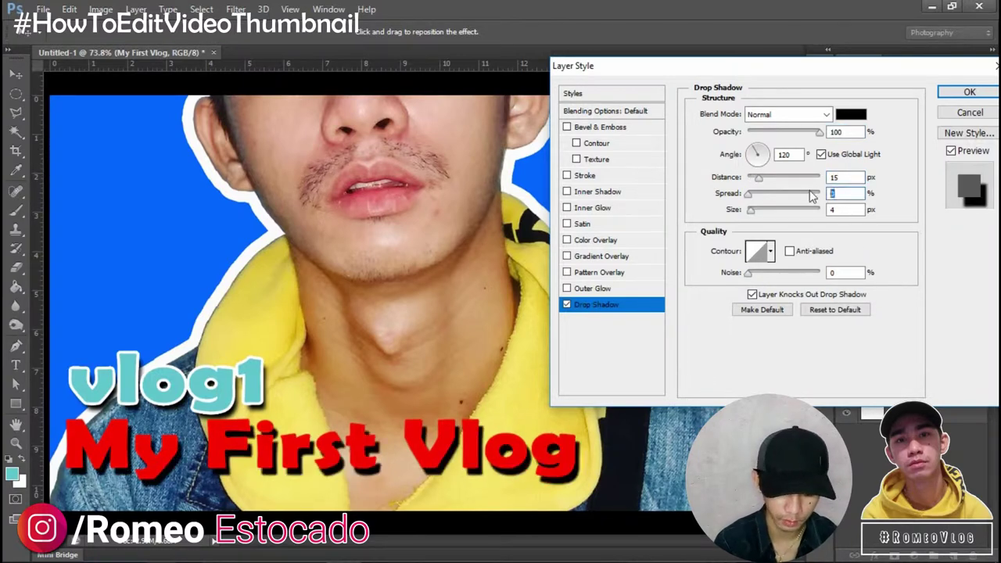
type("10")
key("Tab")
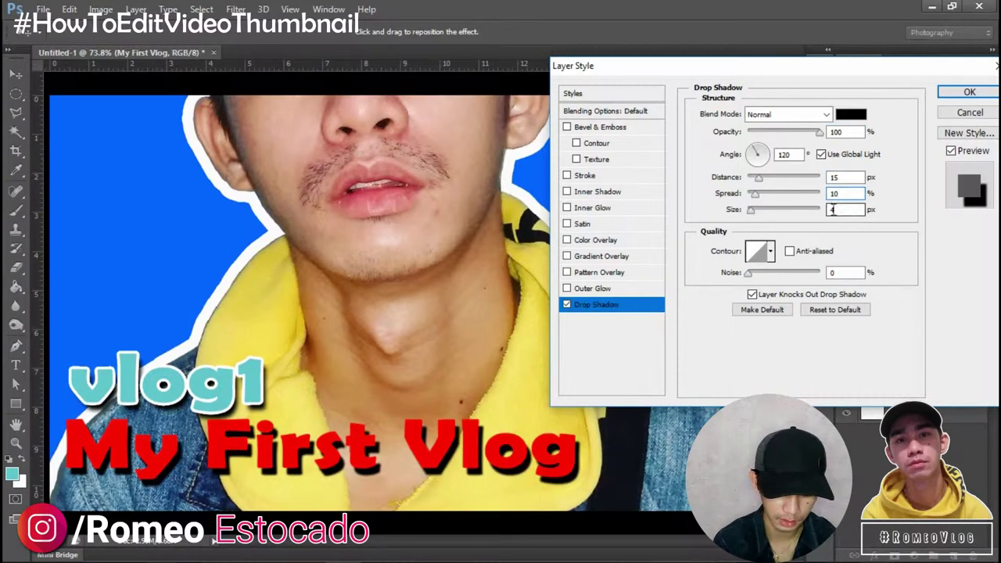
type("10")
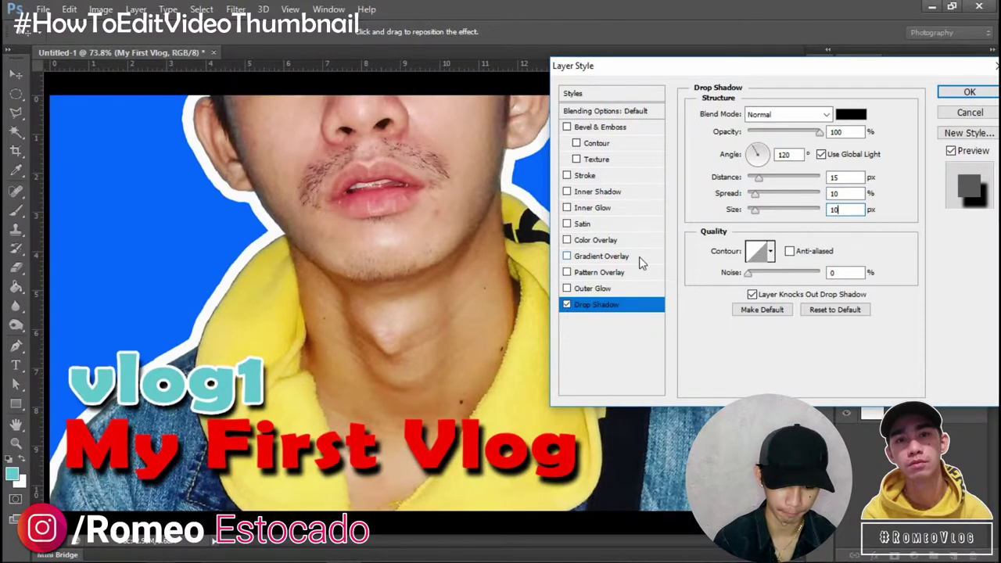
key("Return")
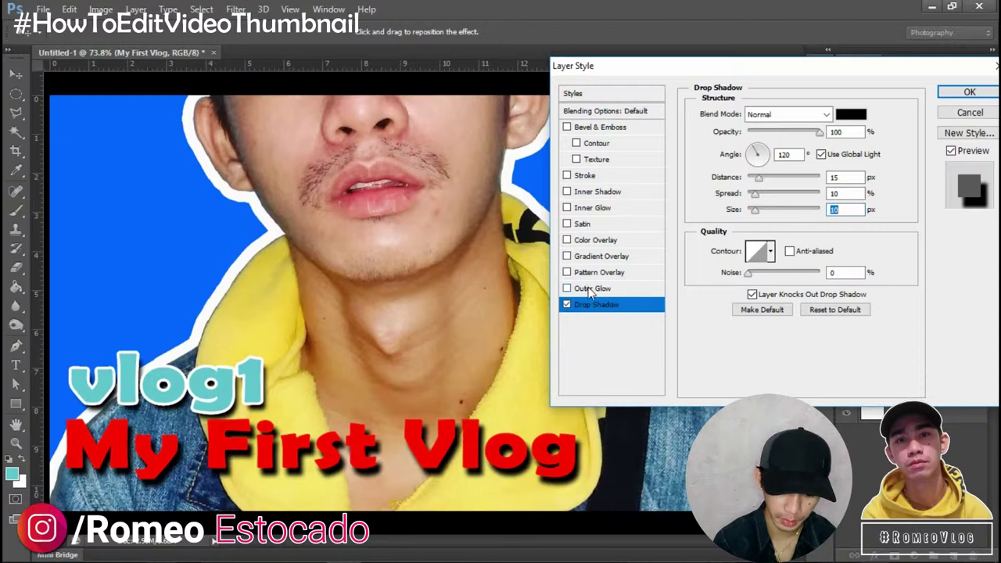
Add an Outer Glow to the "My First Vlog" layer with Normal blend mode, 100% opacity, white color ffffff, 100% spread and 10 px size.
left_click(592, 289)
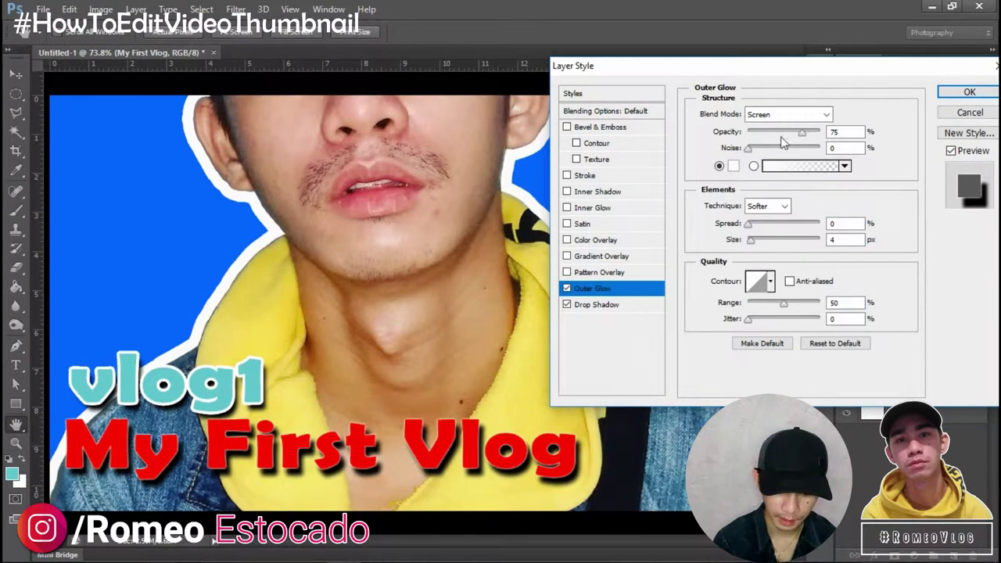
left_click(805, 115)
left_click(806, 116)
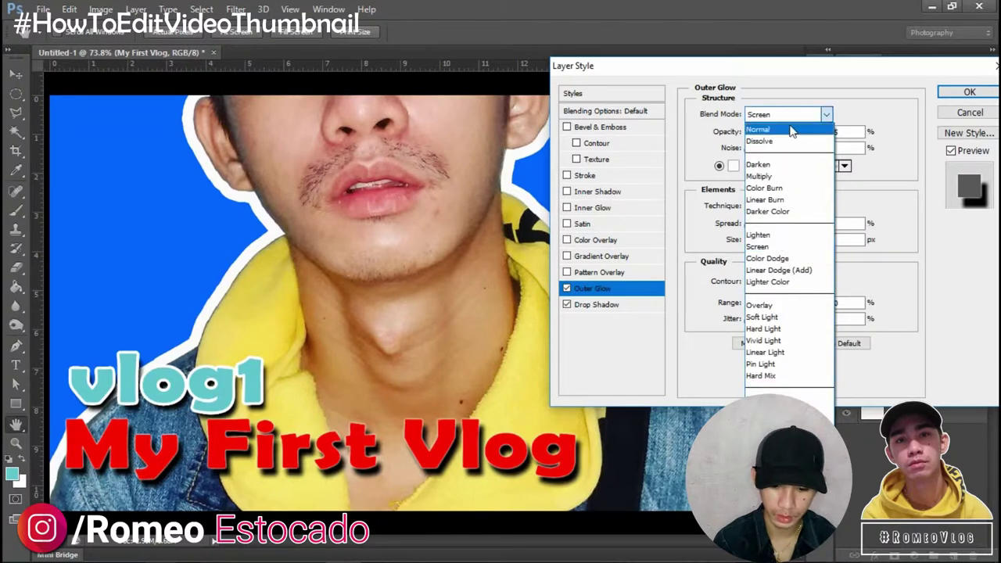
left_click(803, 130)
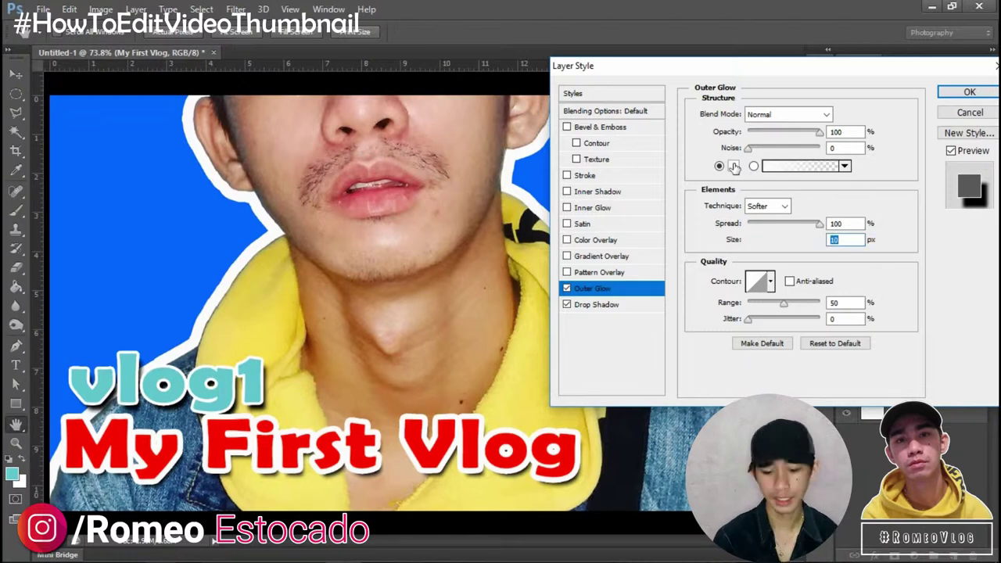
left_click(734, 166)
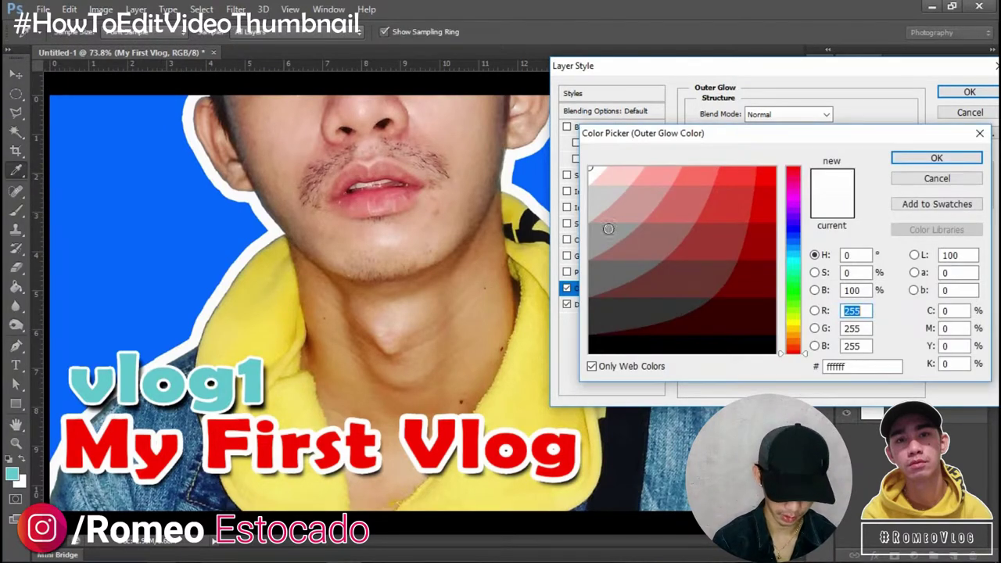
left_click(936, 157)
left_click(968, 92)
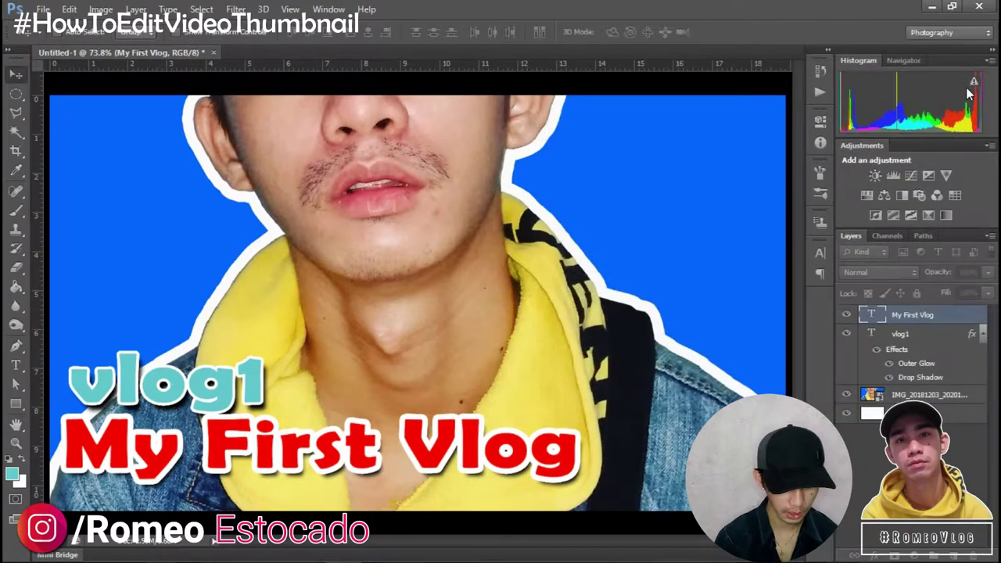